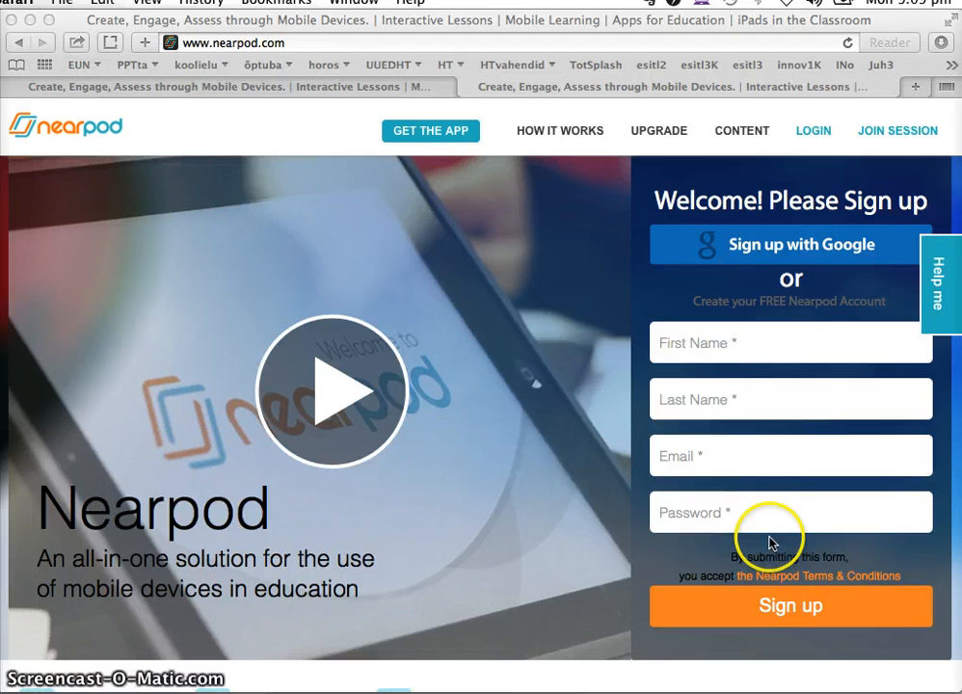
- Sign up to Nearpod with a Google account and open the area for creating presentations
left_click(759, 251)
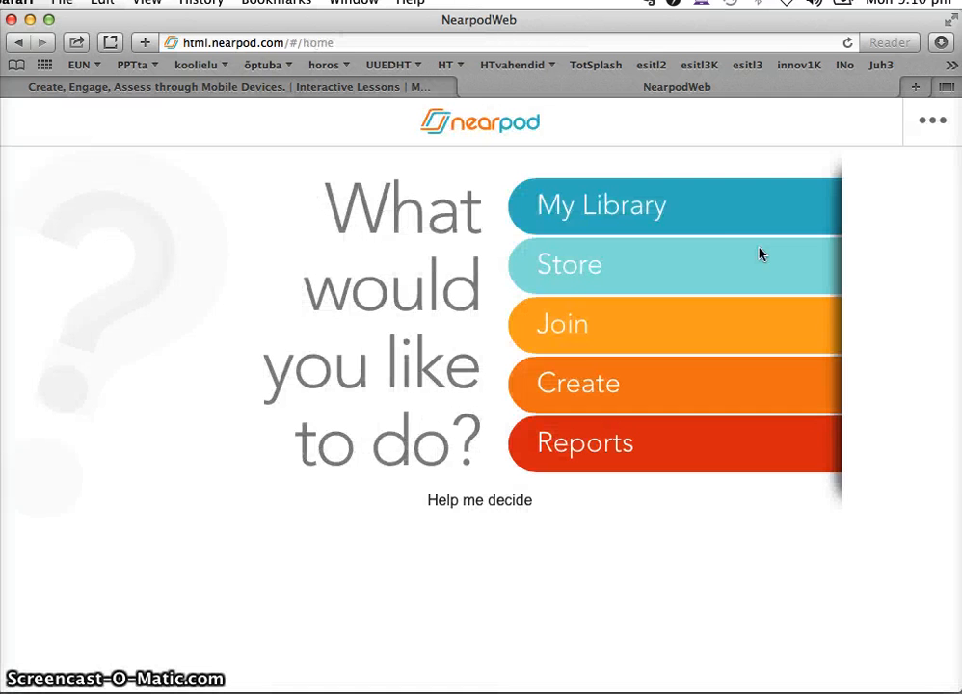
left_click(751, 231)
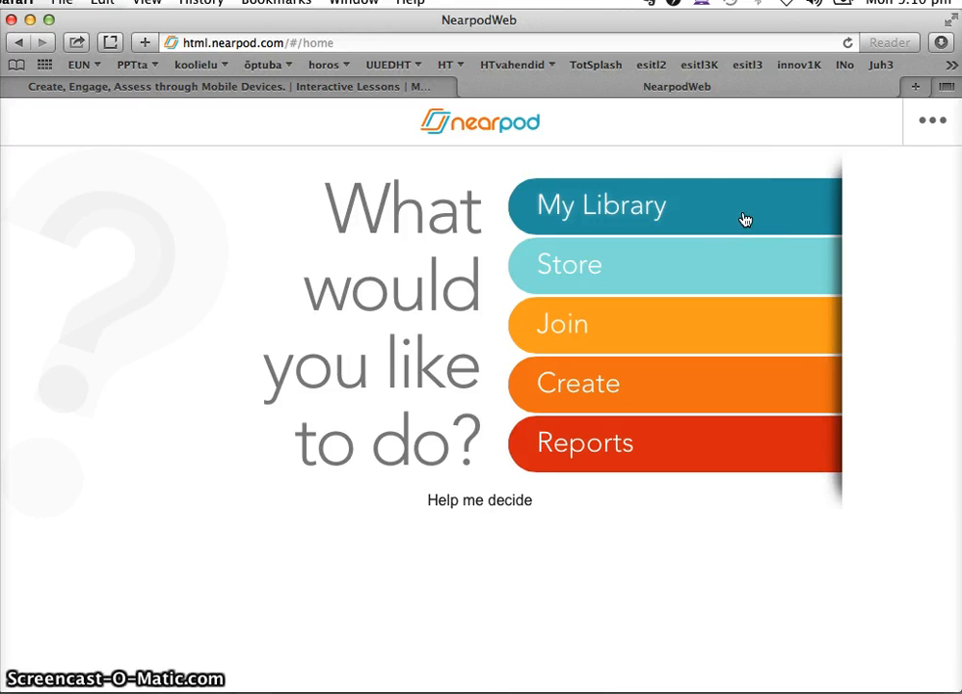
left_click(661, 207)
left_click(680, 215)
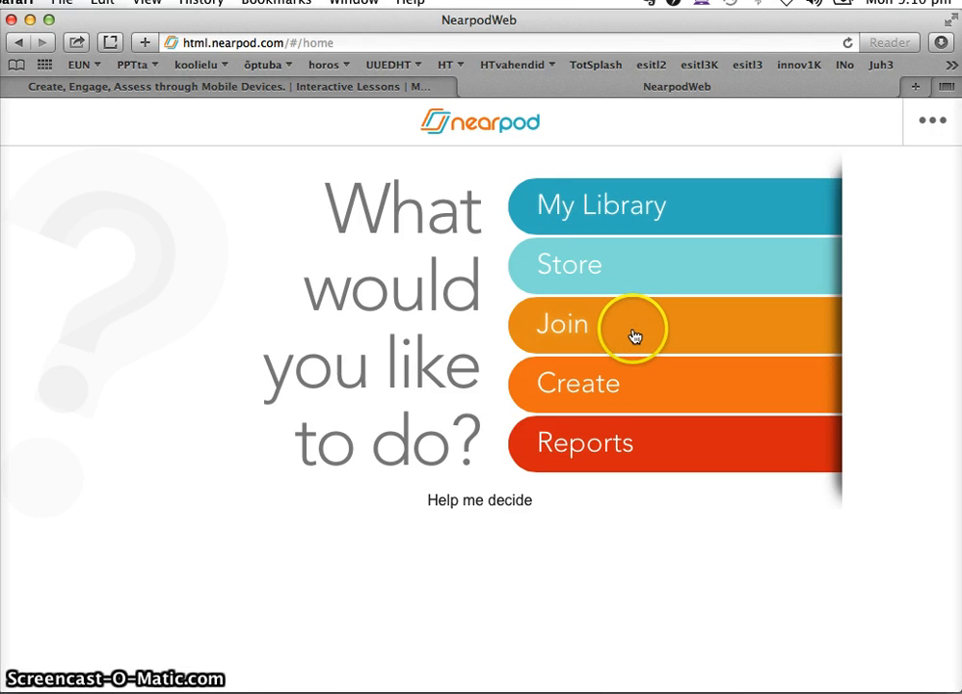
left_click(627, 390)
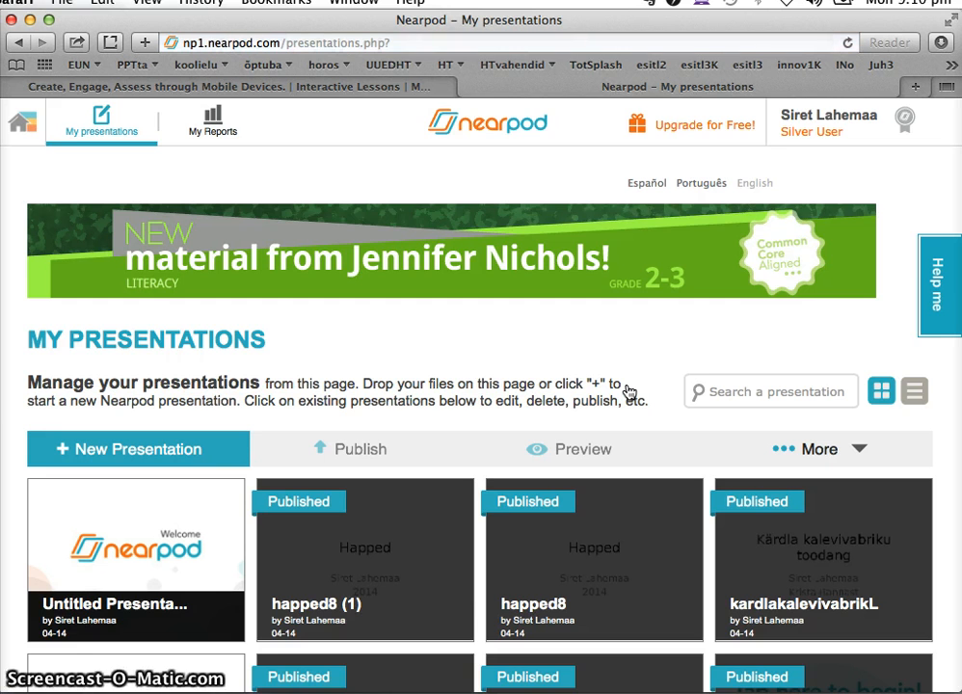
- Create a new presentation from scratch
scroll(627, 390, "down", 5)
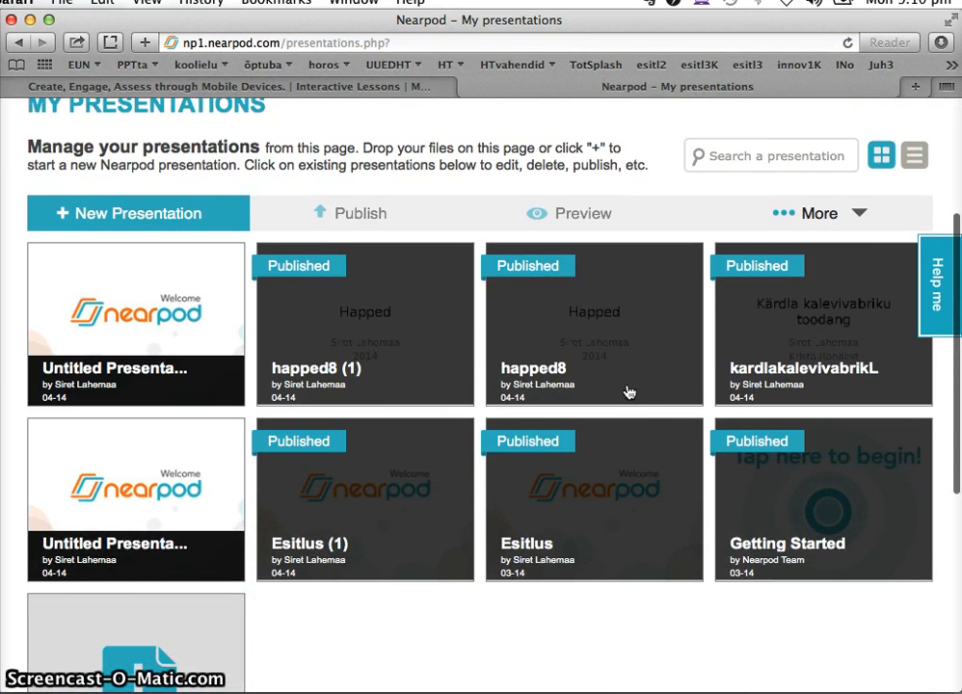
scroll(627, 390, "down", 2)
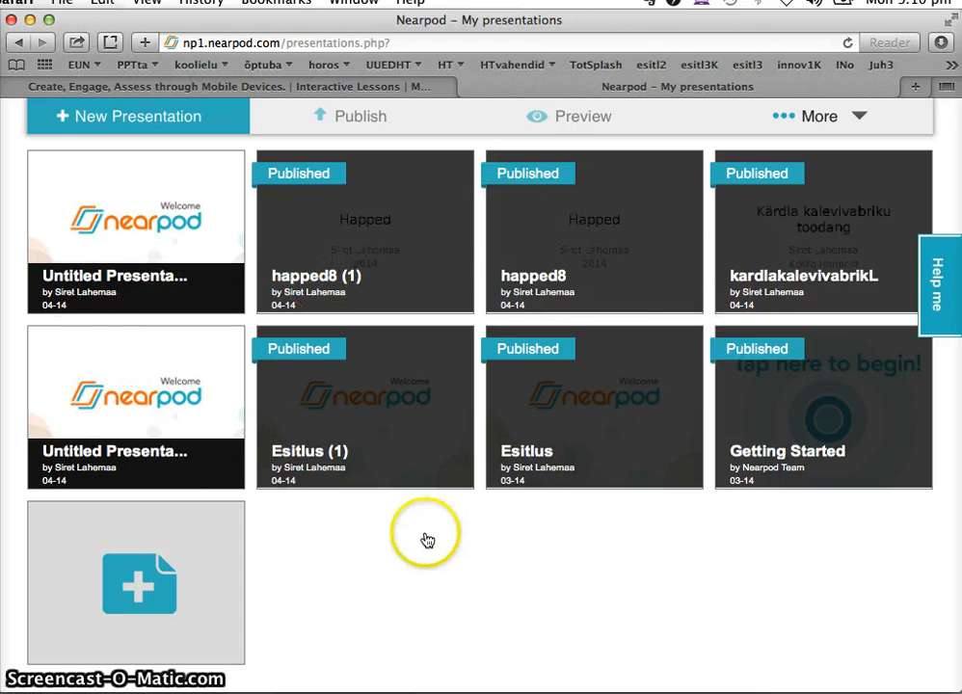
left_click(144, 597)
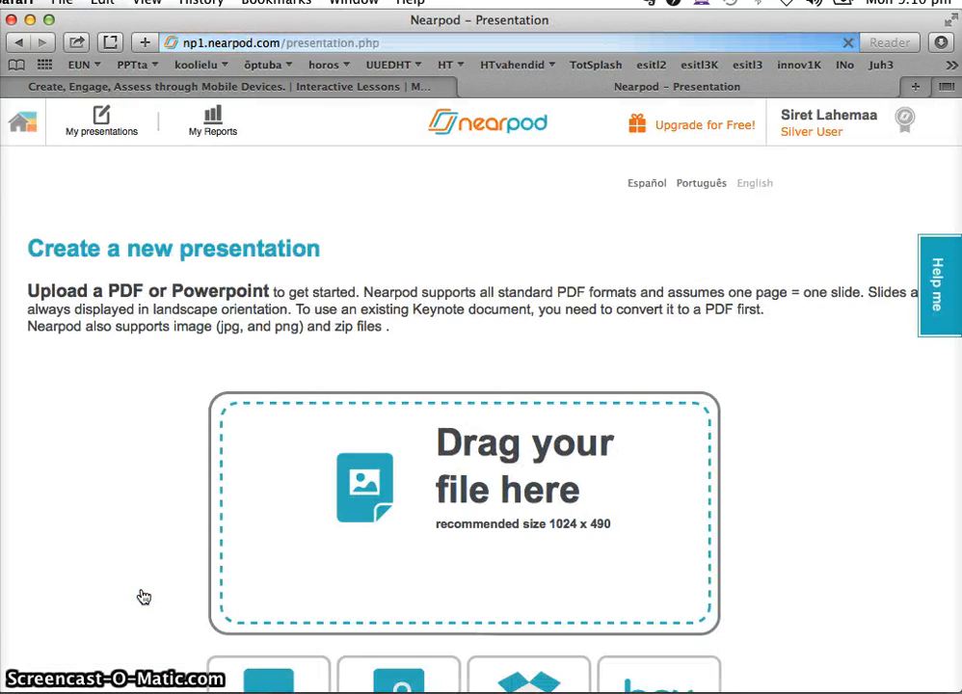
scroll(71, 535, "down", 1)
scroll(71, 535, "down", 3)
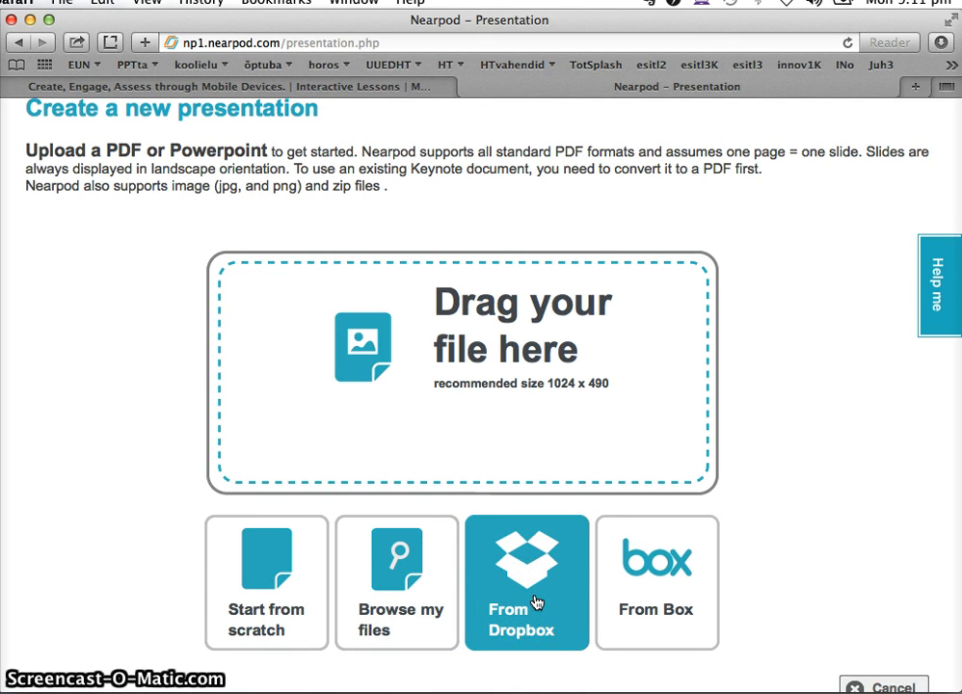
left_click(658, 607)
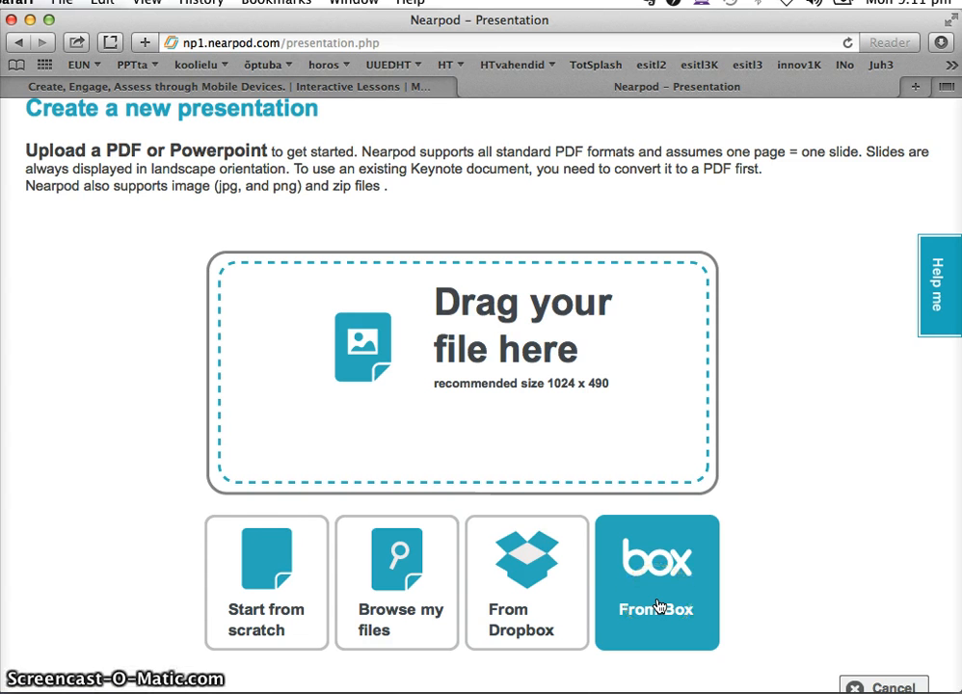
left_click(249, 587)
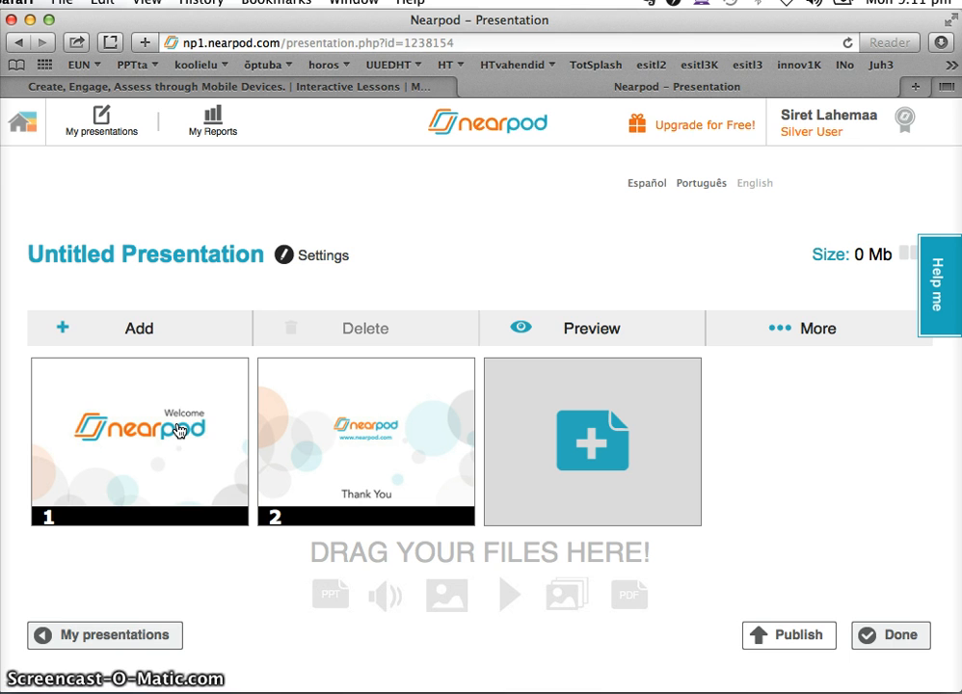
- Try to rename the untitled presentation as Esitlus
left_click(201, 318)
left_click(201, 258)
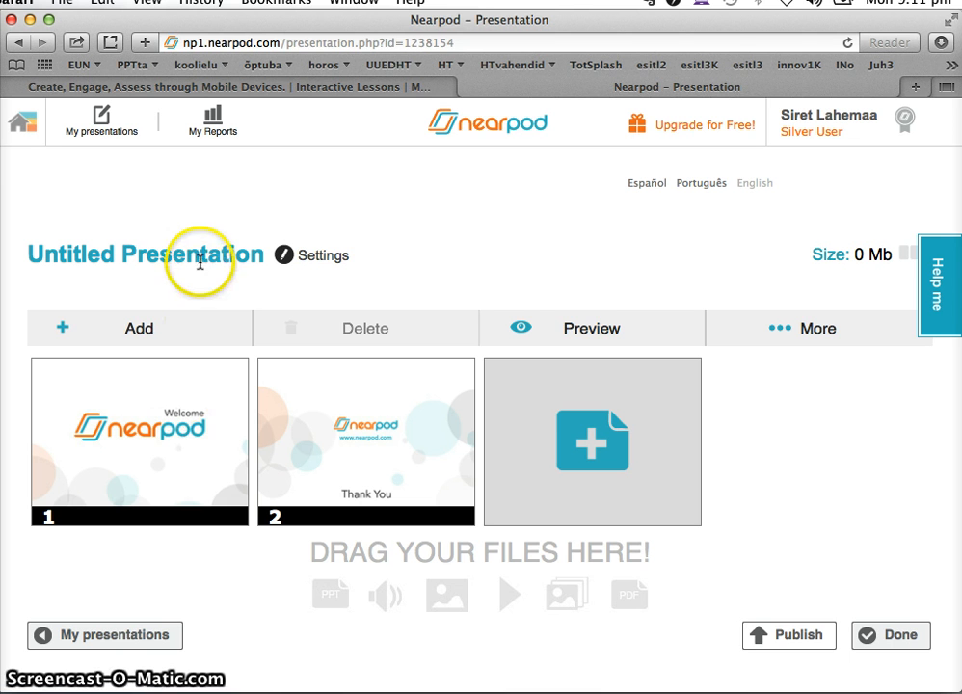
type("Esit")
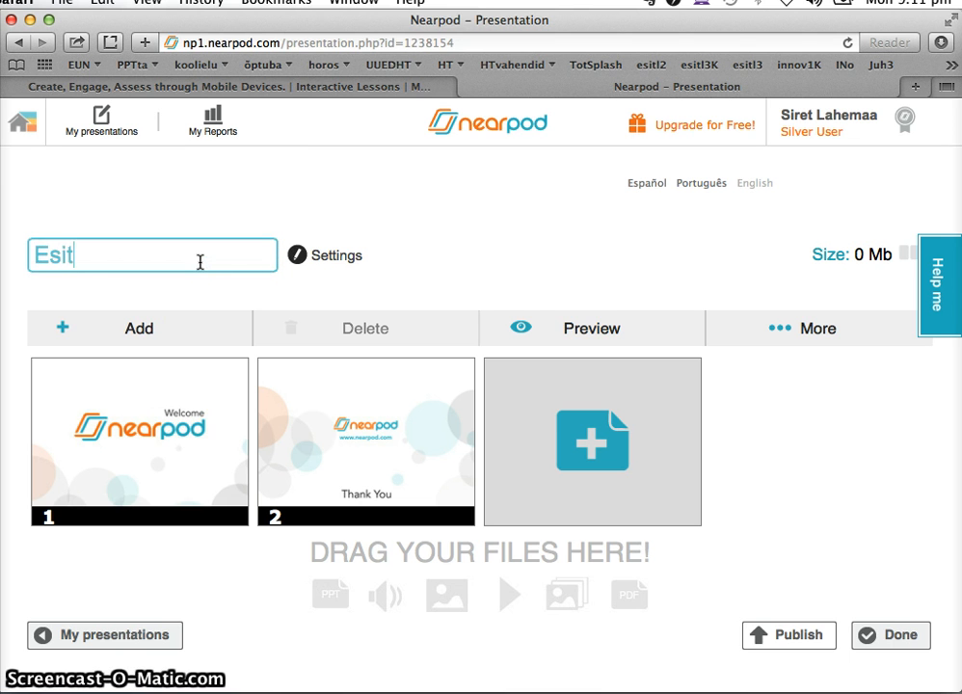
type("lus")
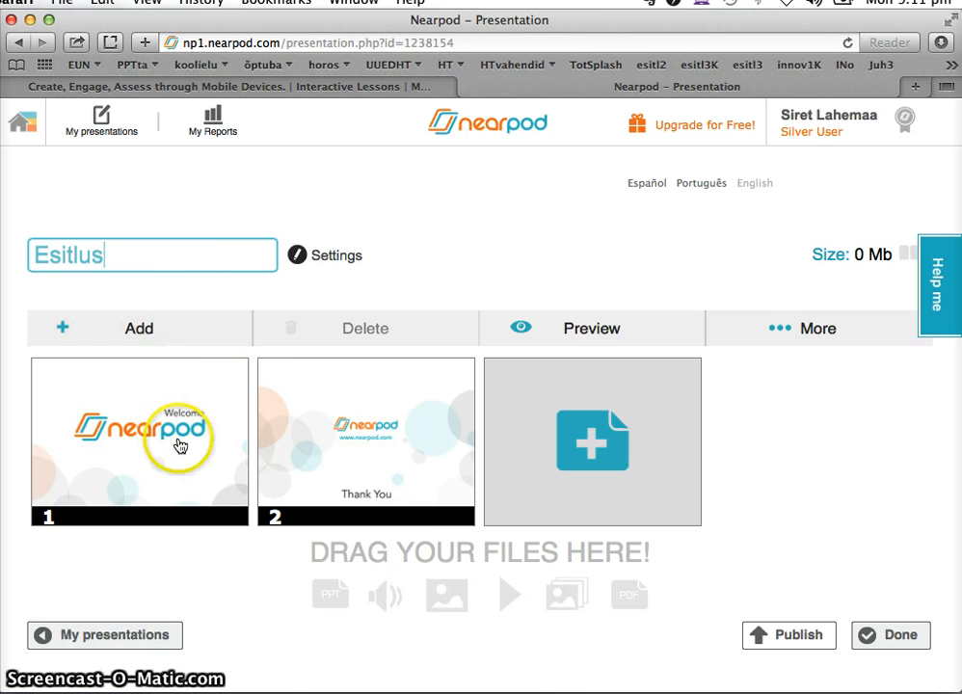
- View the content types that can be added after slide 1 and look at the blank Custom Slide editor
left_click(159, 385)
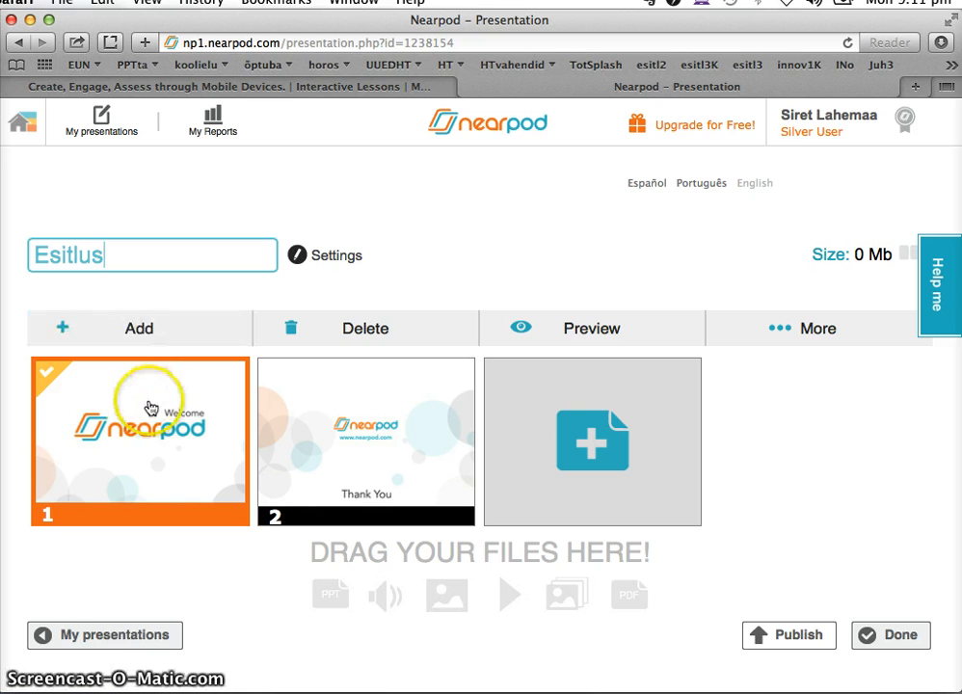
left_click(150, 342)
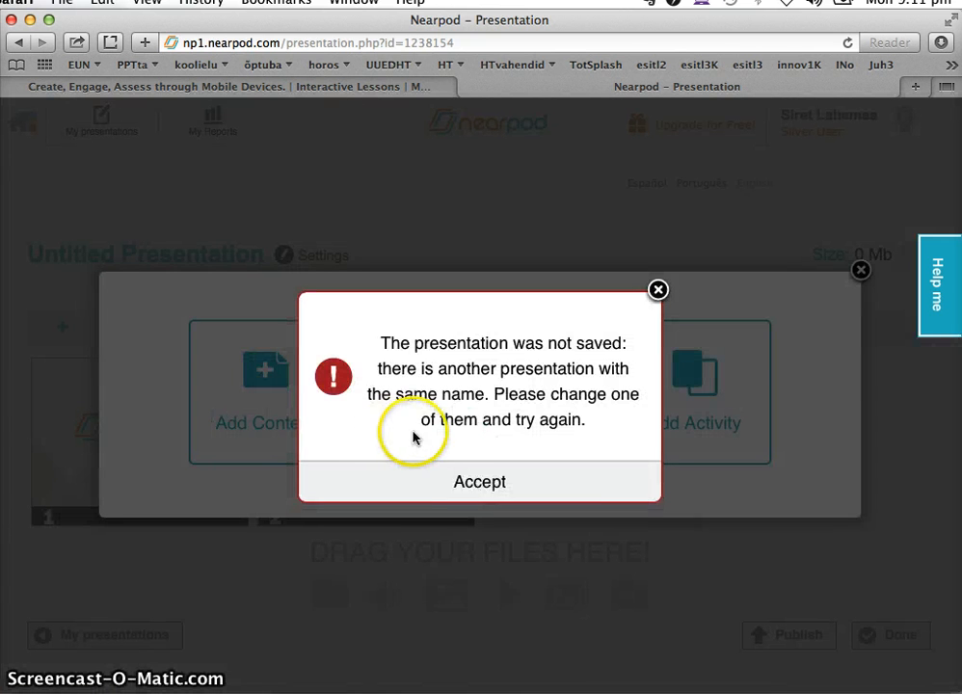
left_click(467, 494)
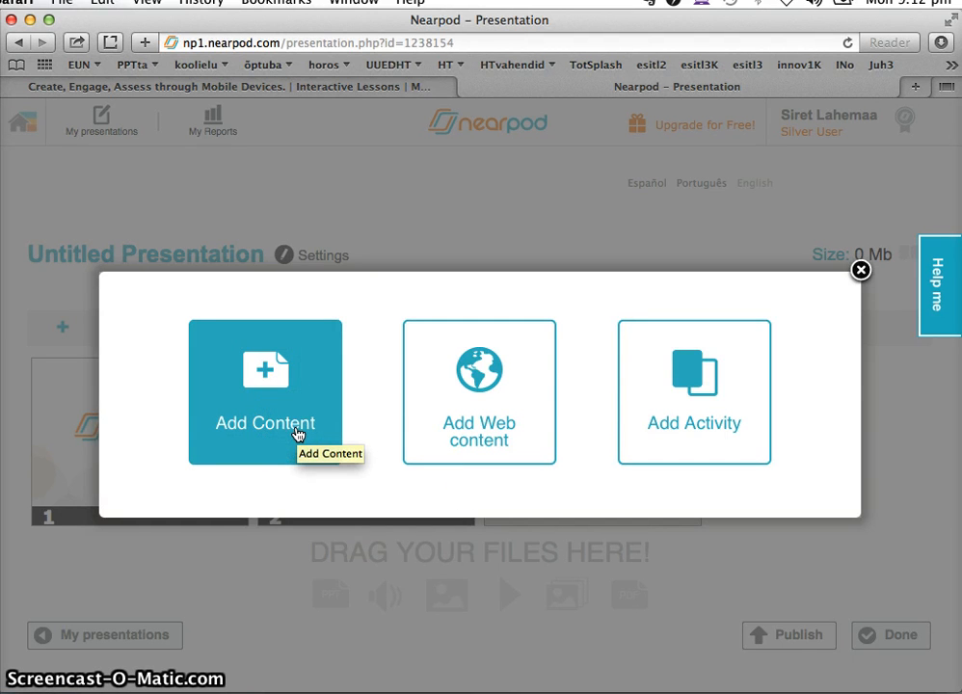
left_click(297, 434)
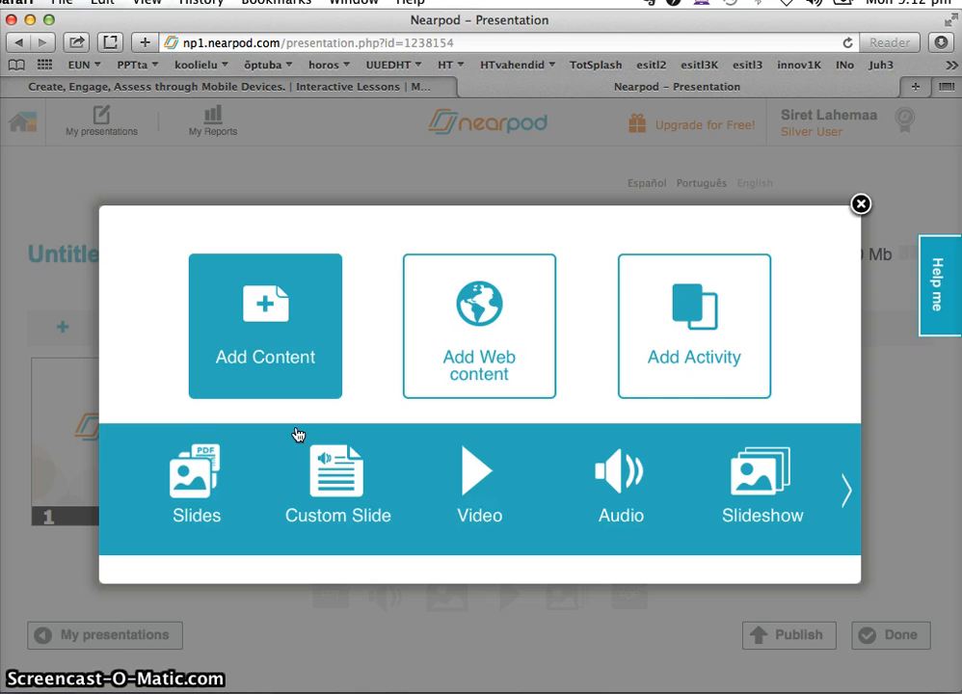
left_click(194, 487)
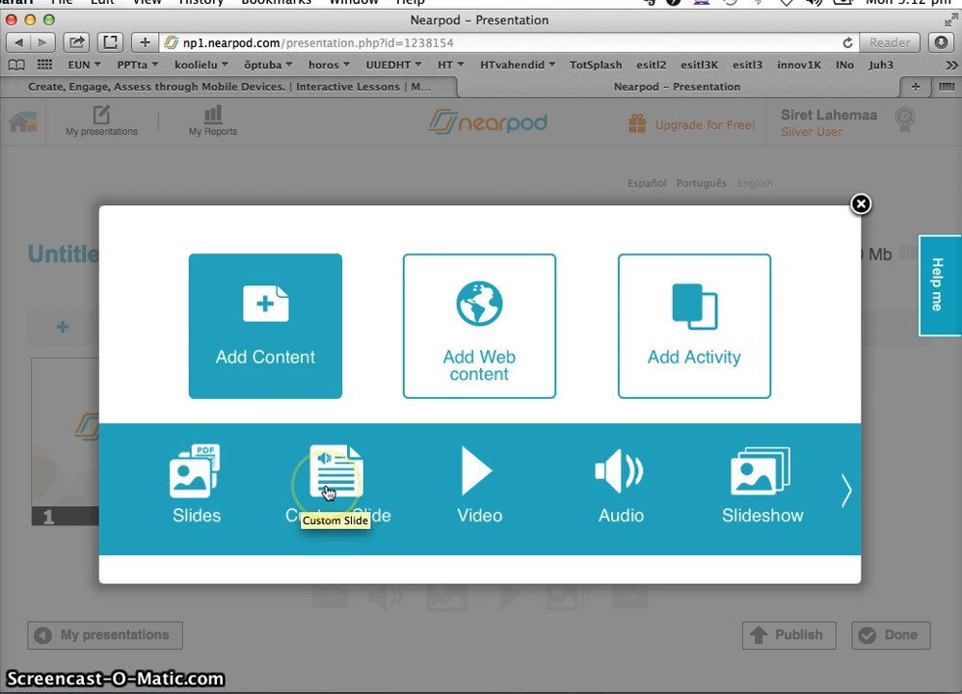
left_click(328, 492)
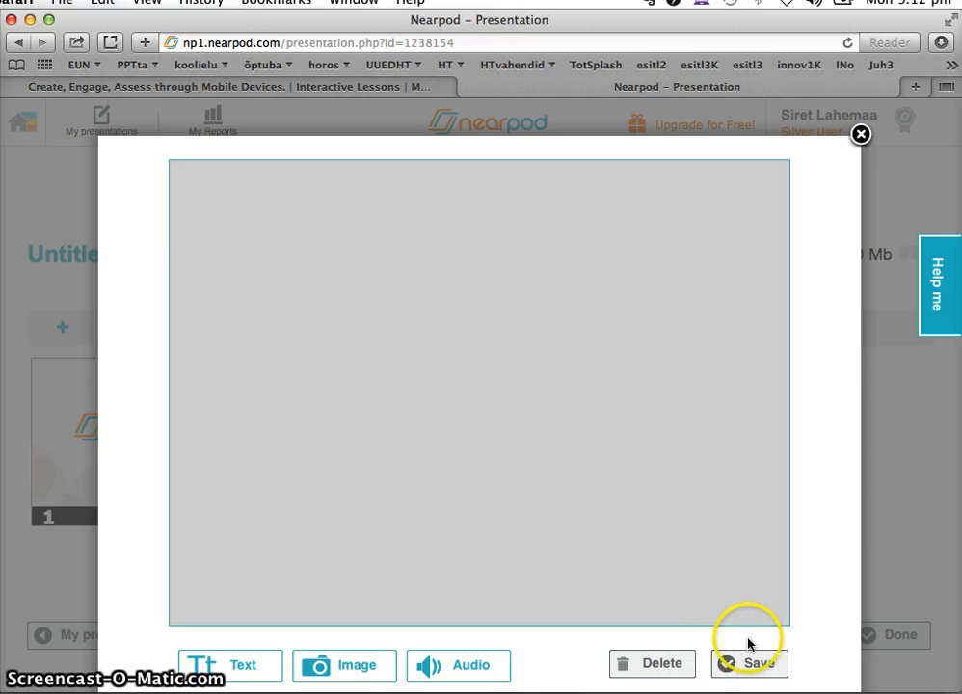
left_click(859, 137)
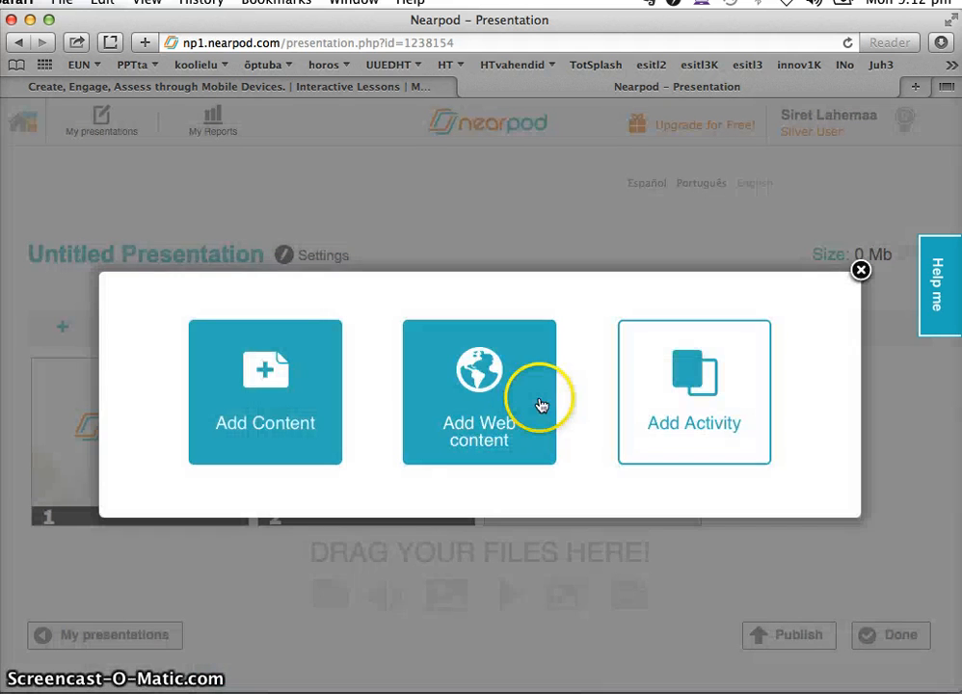
- View the file sources available for adding a video to the presentation
left_click(294, 393)
left_click(474, 476)
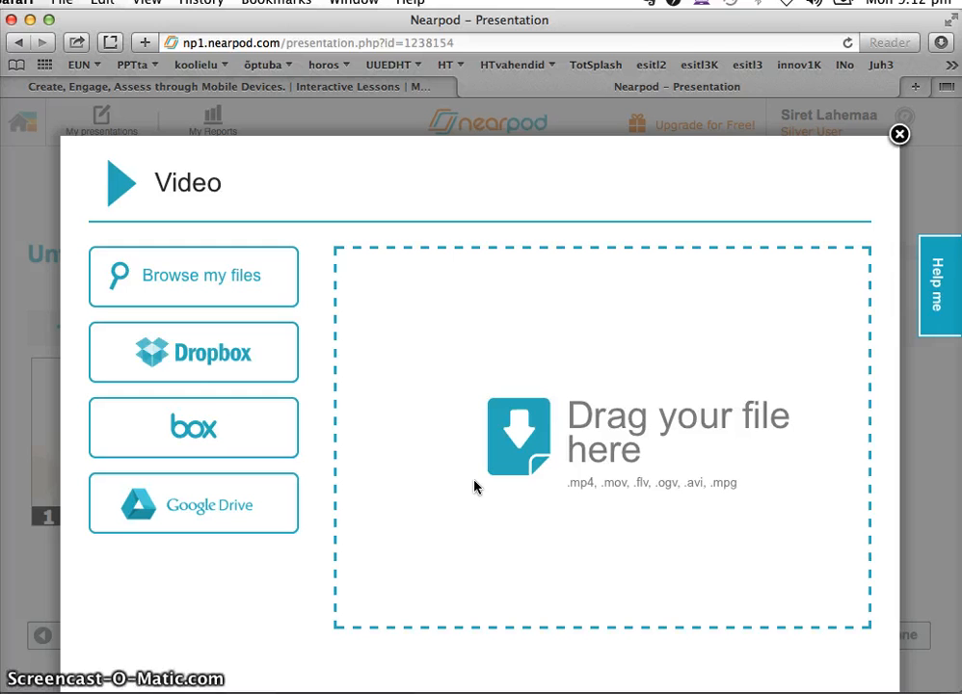
left_click(272, 301)
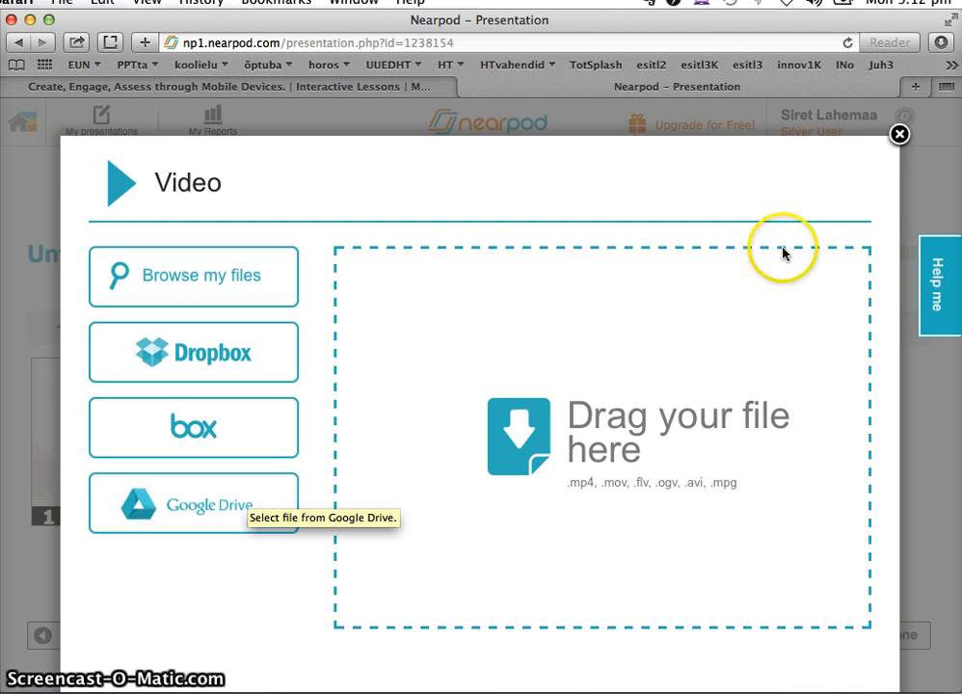
left_click(898, 134)
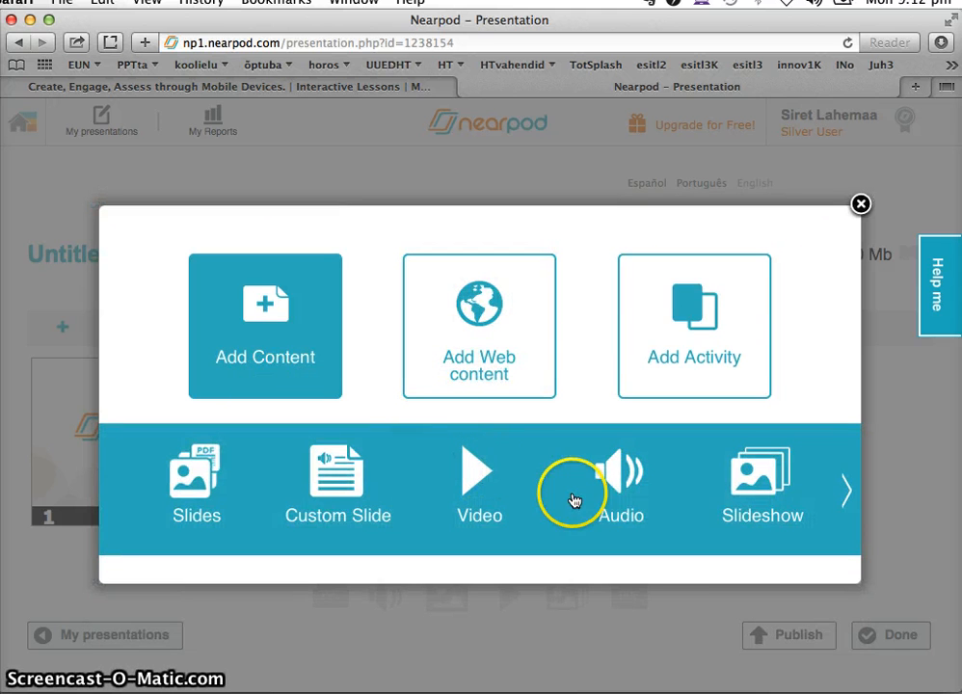
- Check the Audio content option, dismiss its trial offer, and view the image sources for a slideshow
left_click(617, 488)
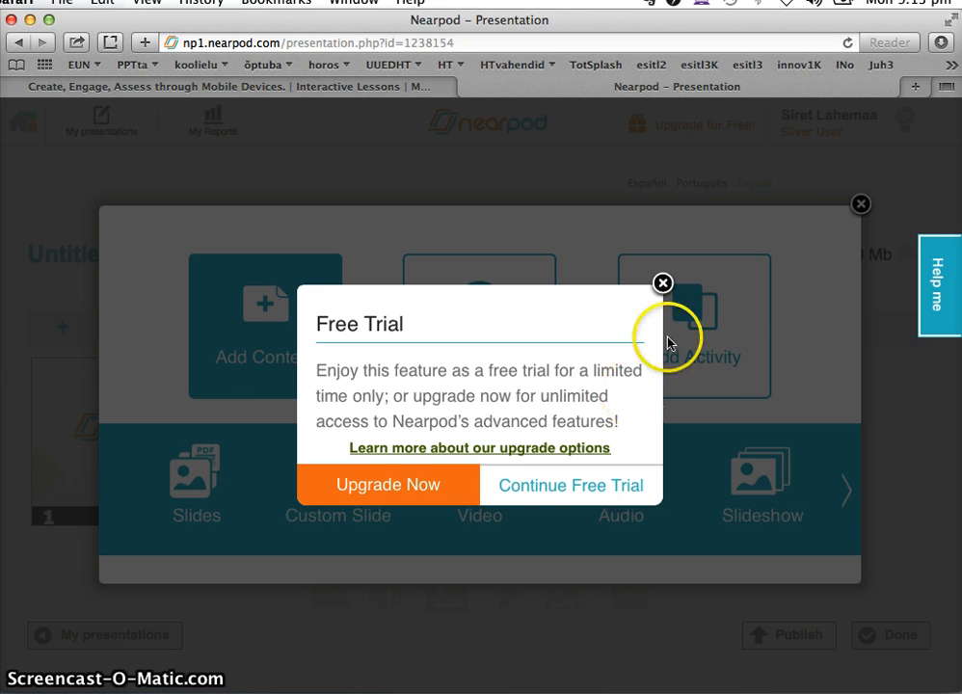
left_click(663, 283)
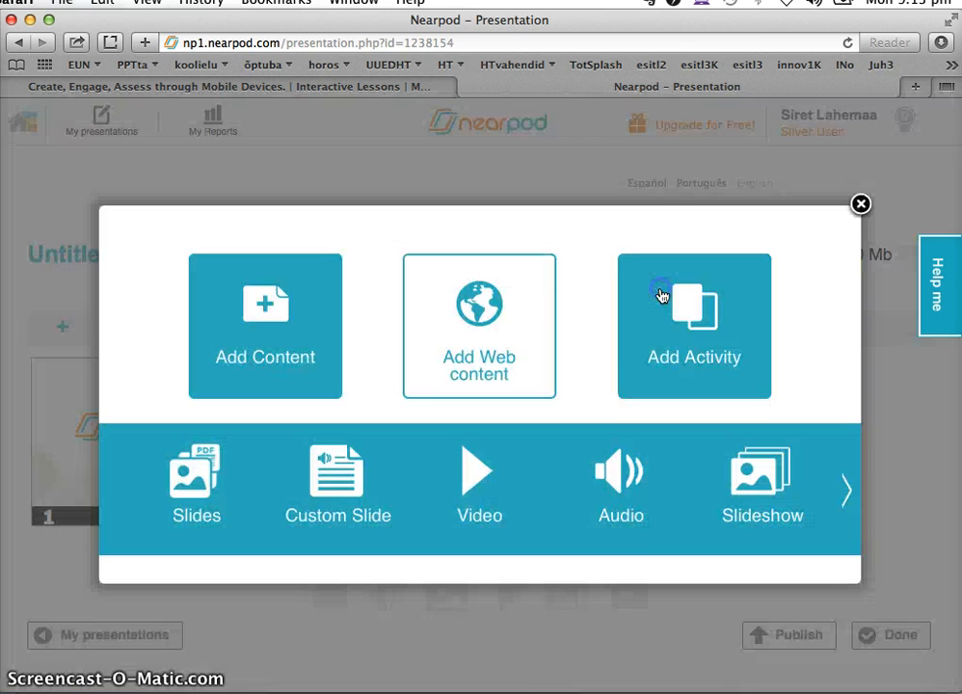
left_click(757, 508)
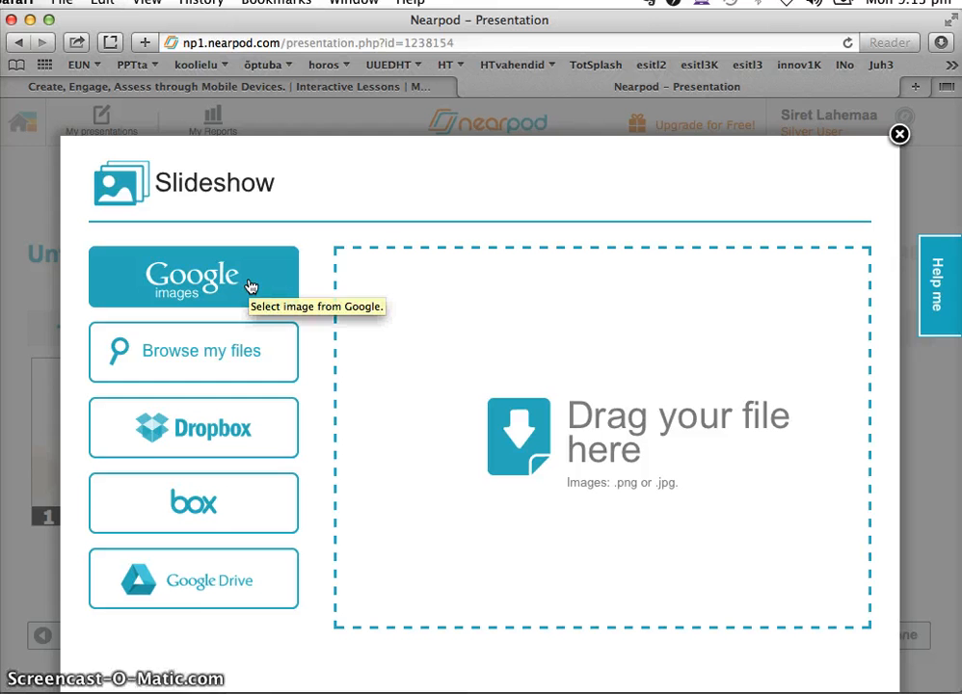
scroll(250, 286, "down", 1)
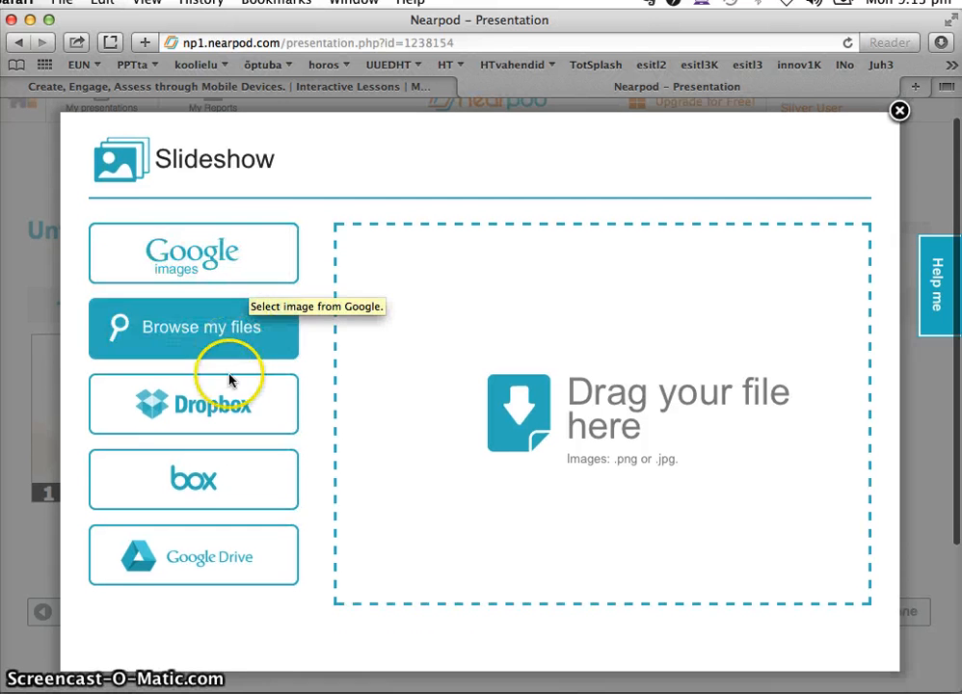
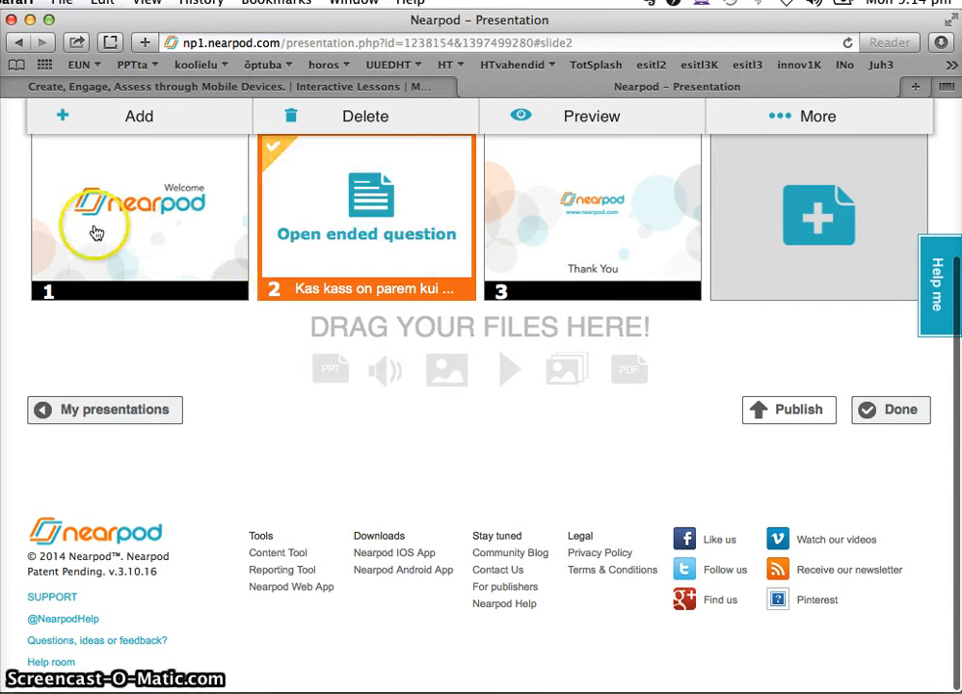
- Add a Poll activity after slide 2 with the question "Milline koduloom on kõige parem?"
scroll(279, 246, "up", 3)
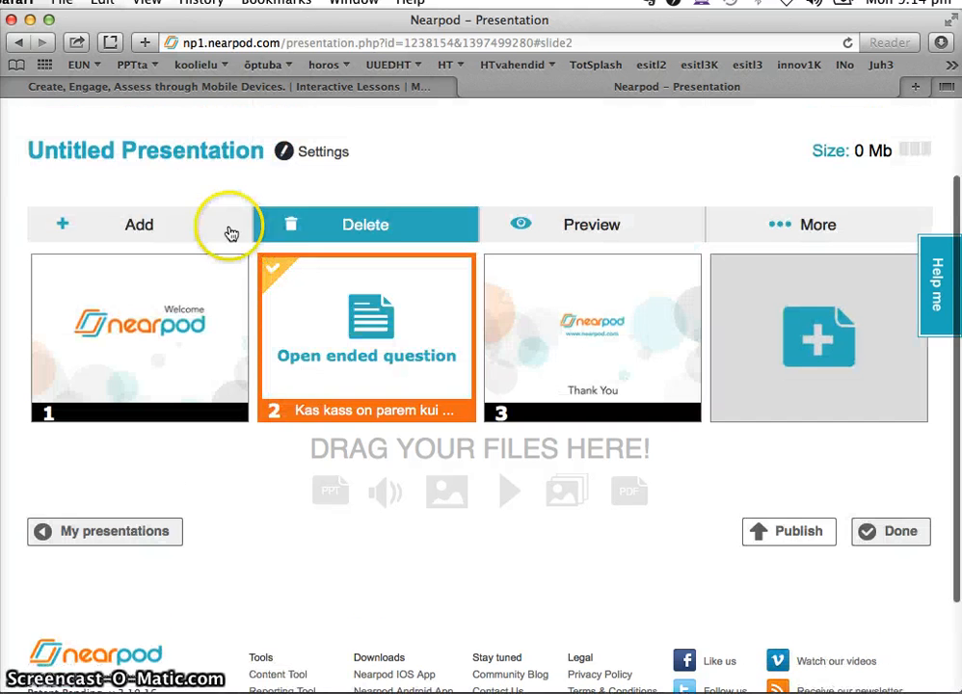
left_click(224, 219)
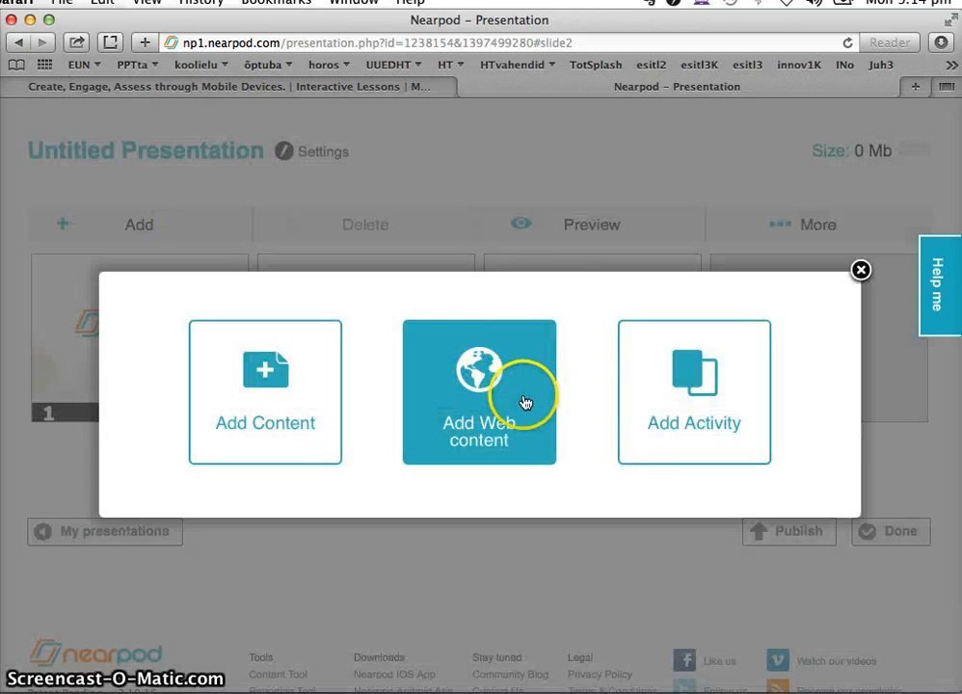
left_click(661, 442)
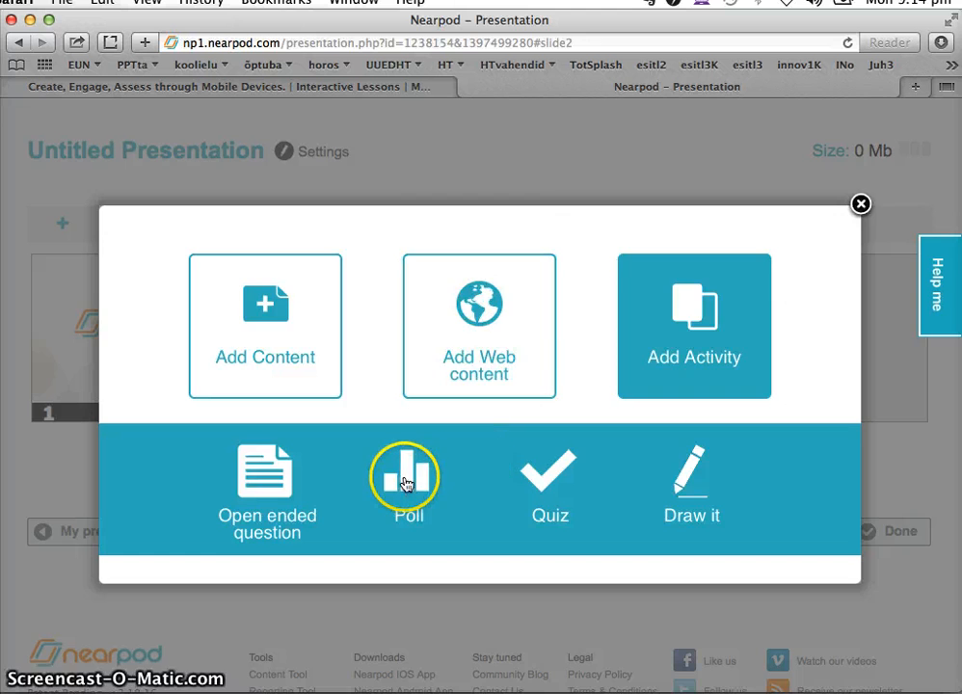
left_click(405, 483)
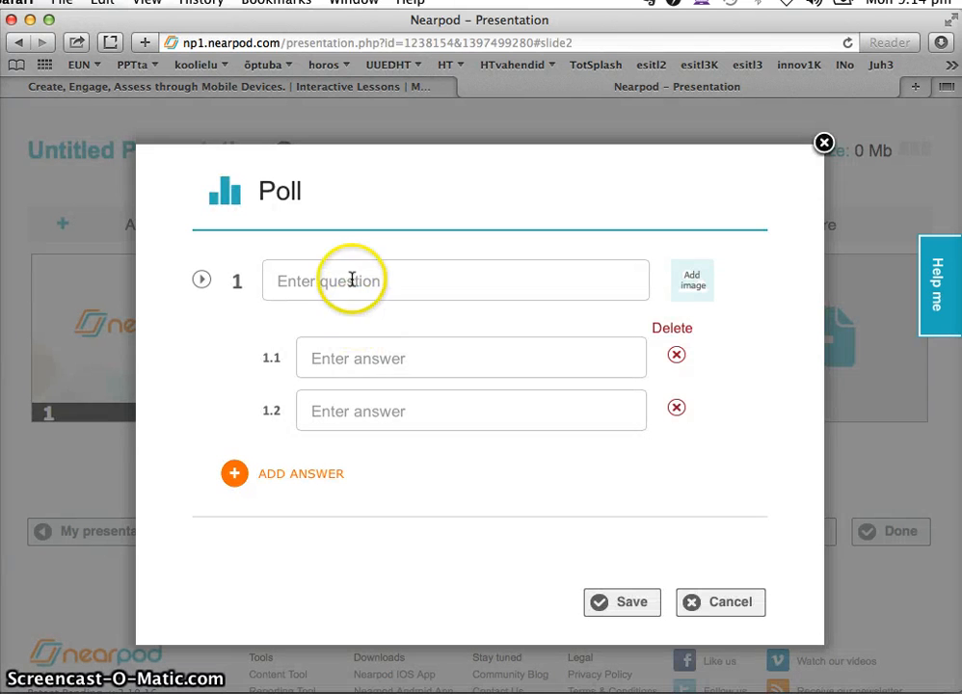
left_click(348, 279)
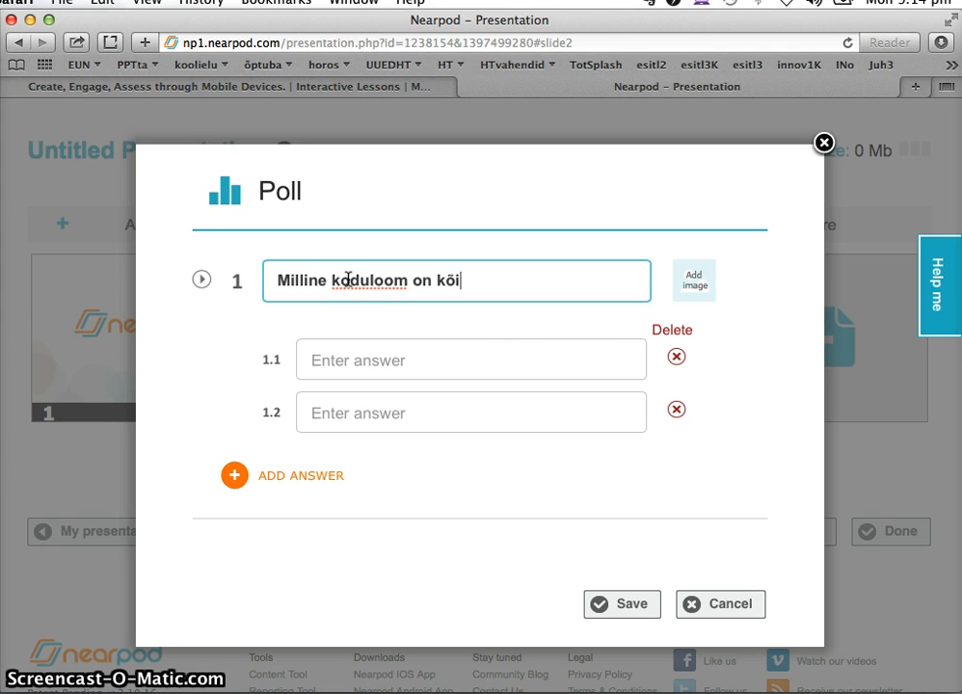
type("arem?")
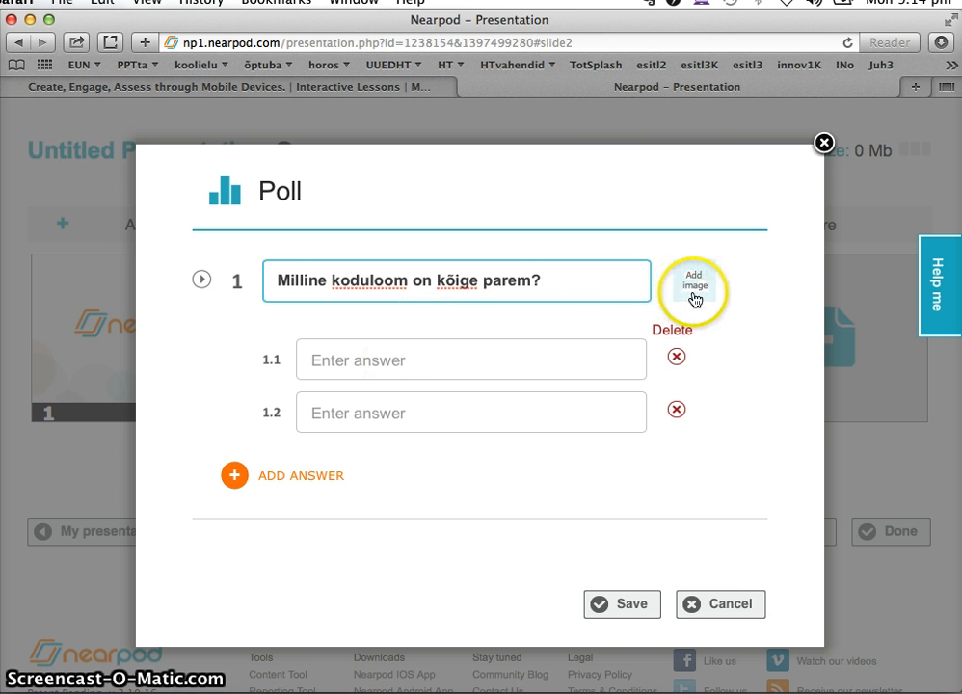
- Enter lammas and hobune as the first two answers of the poll
left_click(501, 367)
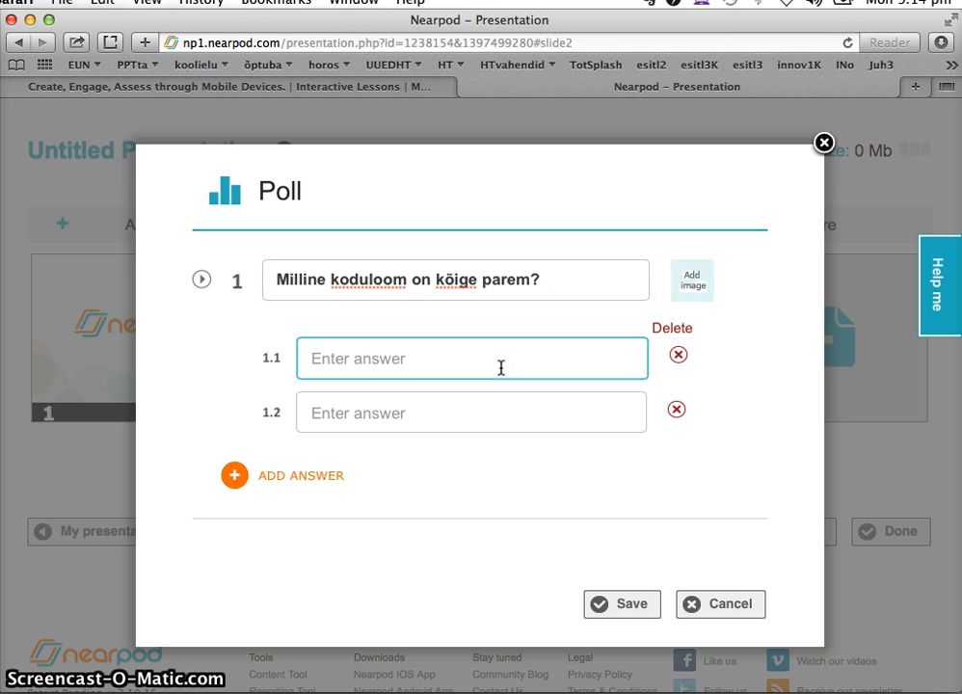
type("lammas")
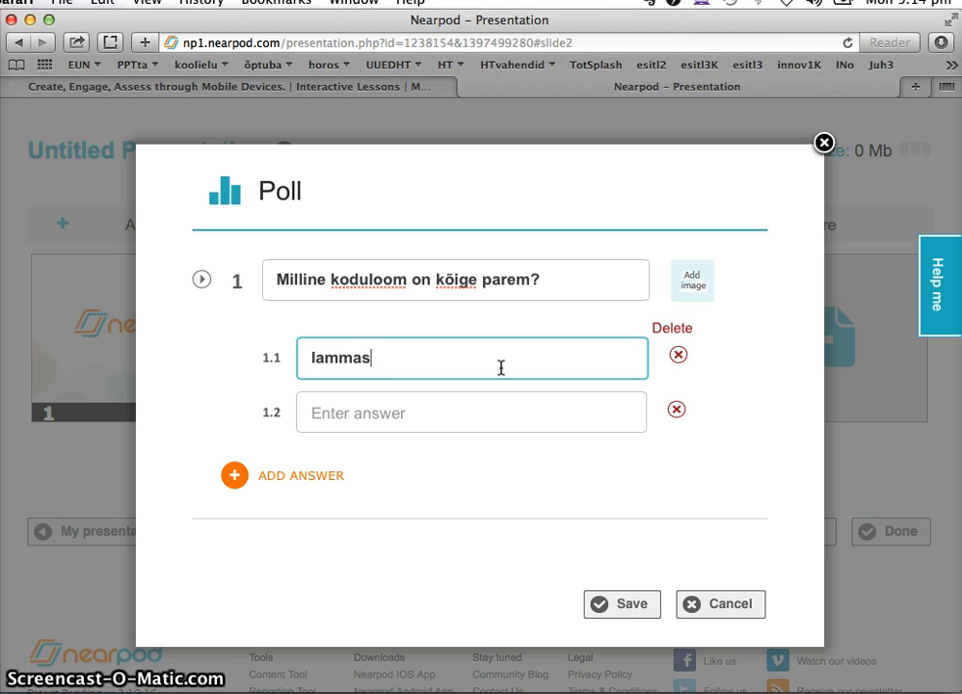
key("Tab")
type("hobun")
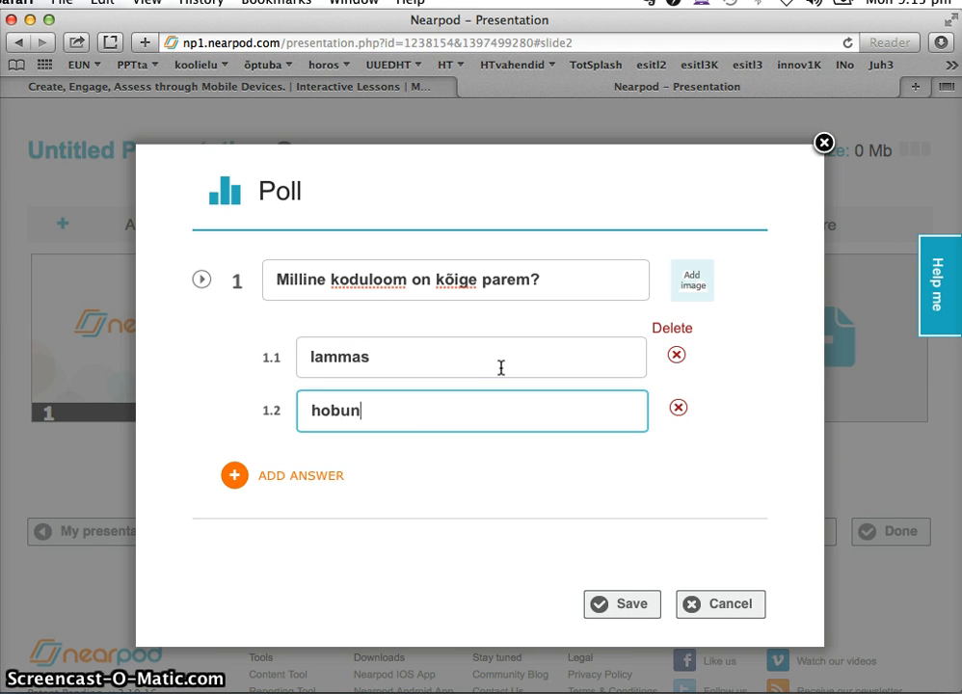
type("e")
key("super+l")
- Add a third and a fourth answer to the poll: koer and kass
left_click(318, 478)
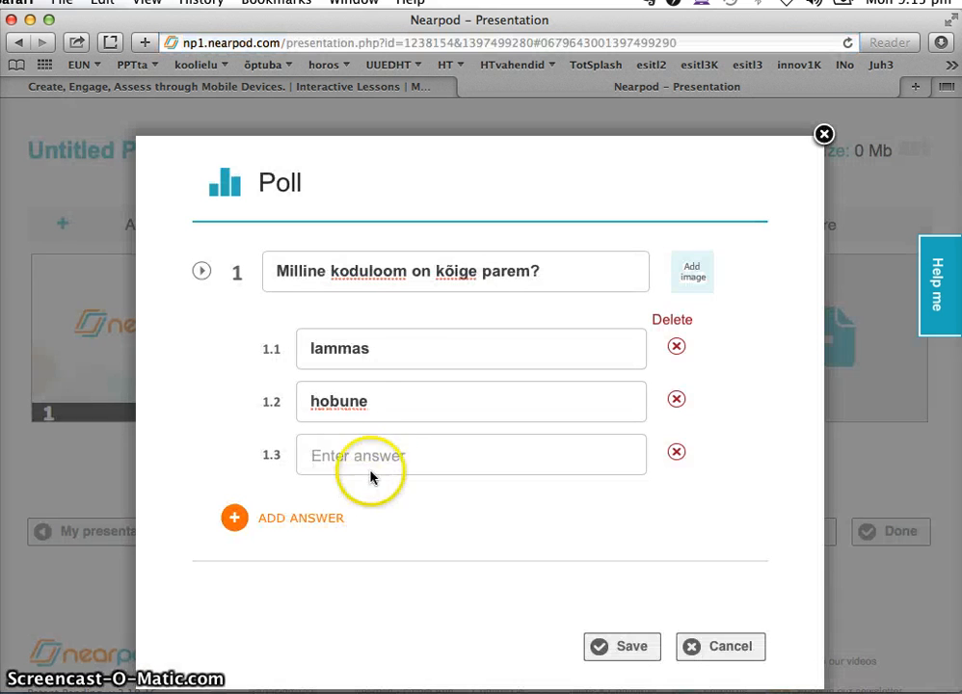
left_click(379, 460)
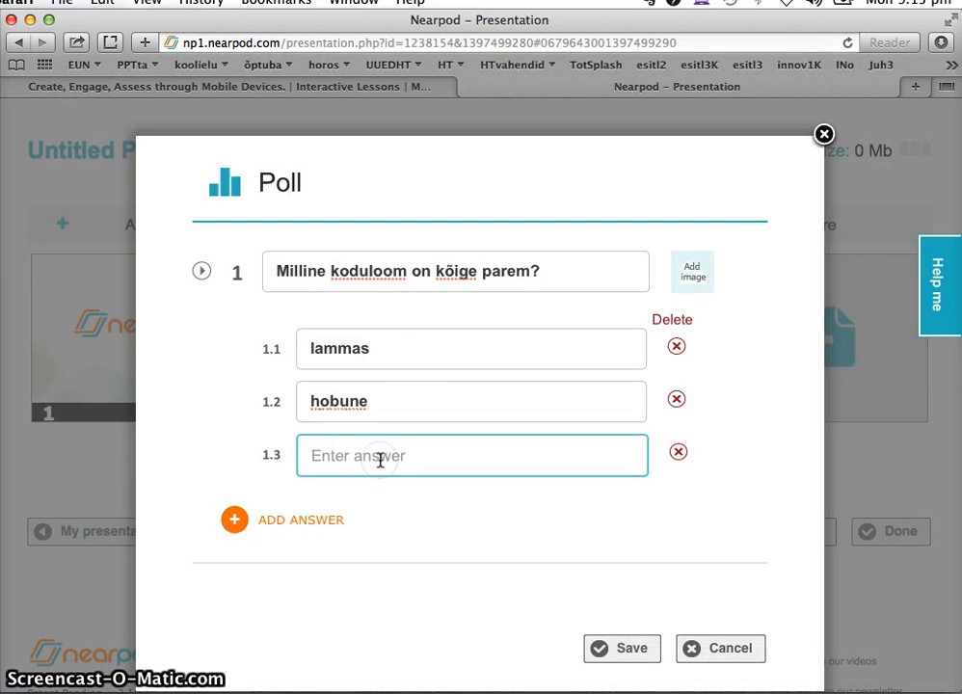
type("koer")
left_click(332, 517)
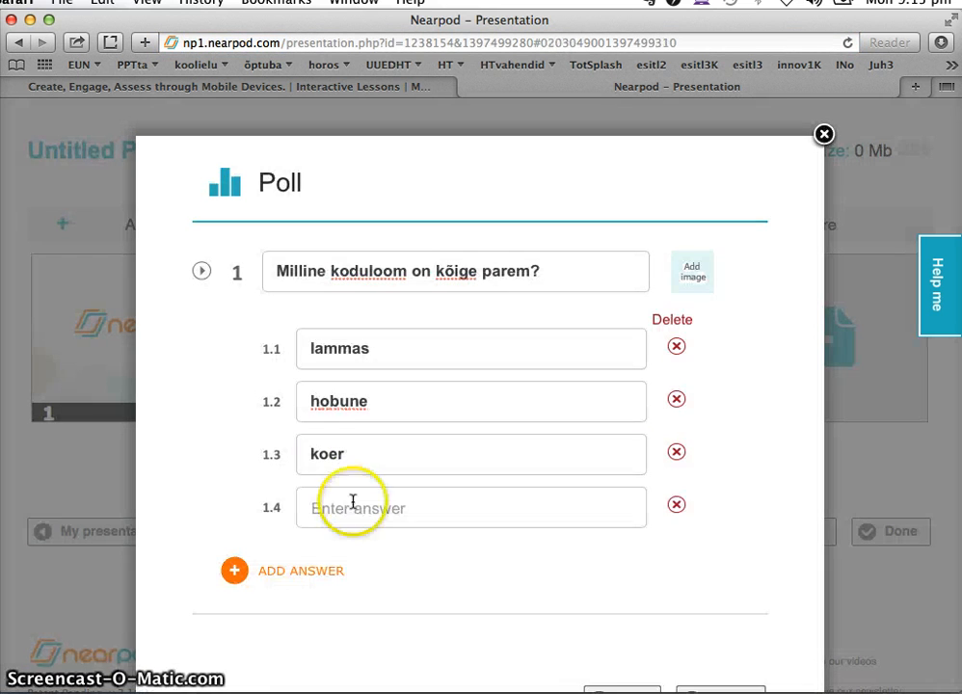
left_click(366, 508)
scroll(366, 508, "down", 5)
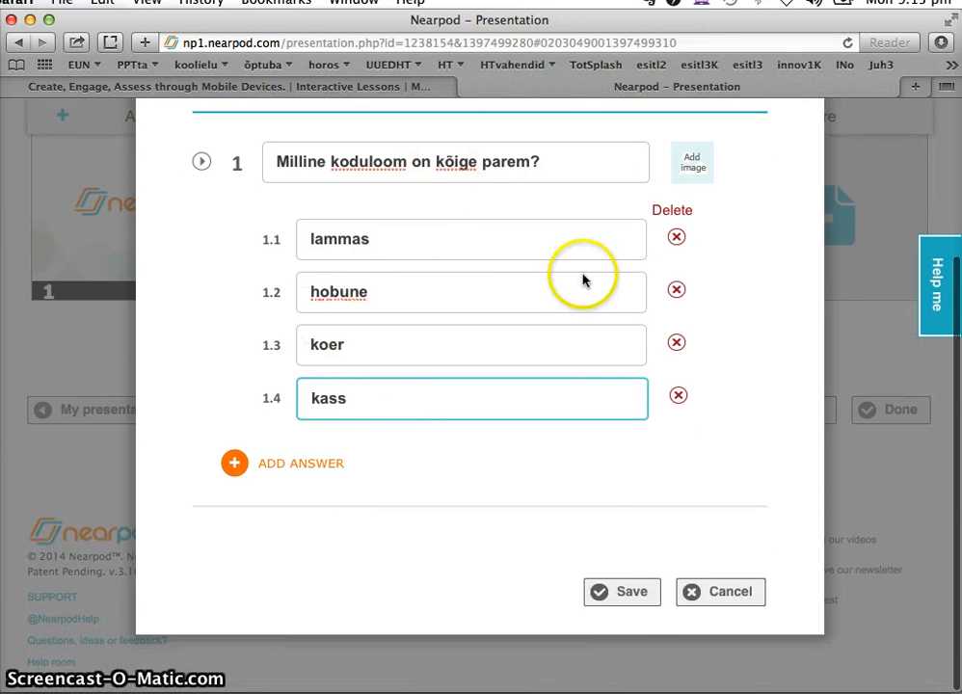
- Save the poll and move its slide behind the Thank You slide
left_click(628, 607)
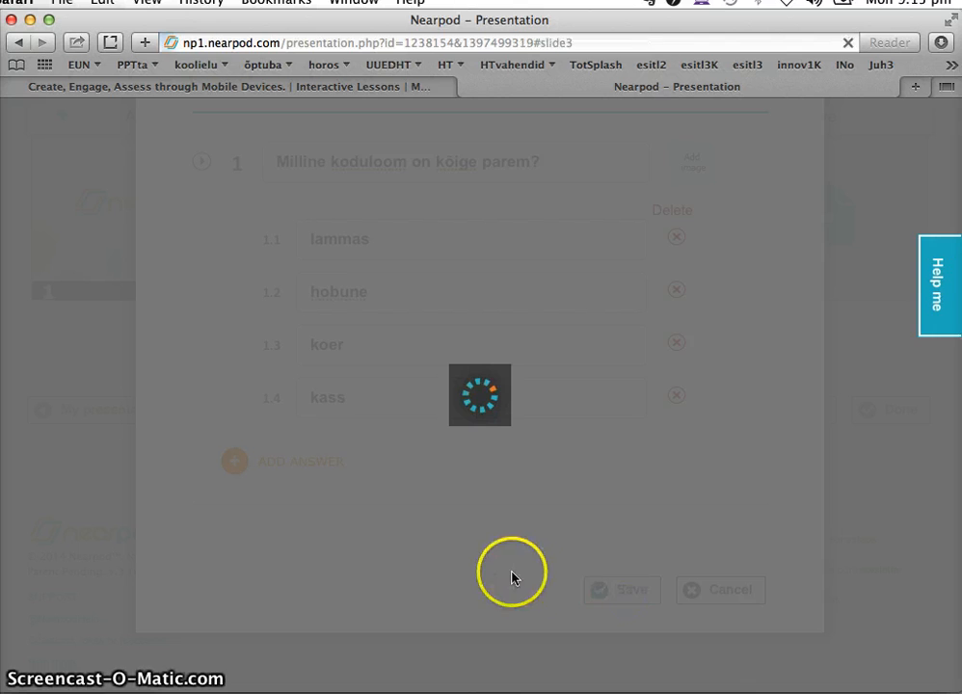
scroll(453, 401, "up", 3)
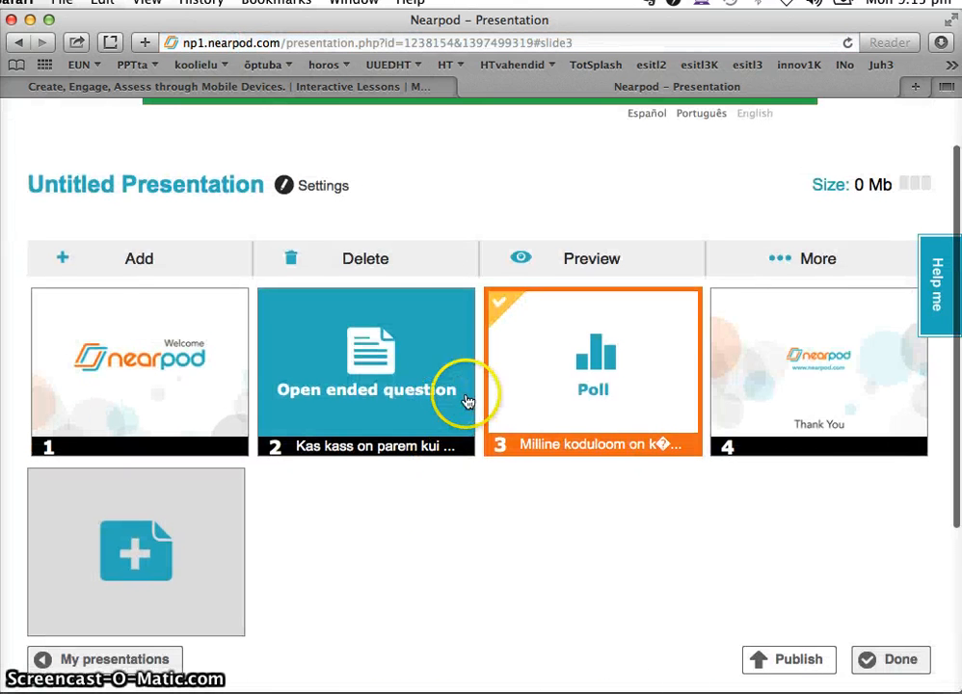
left_click_drag(554, 393, 737, 389)
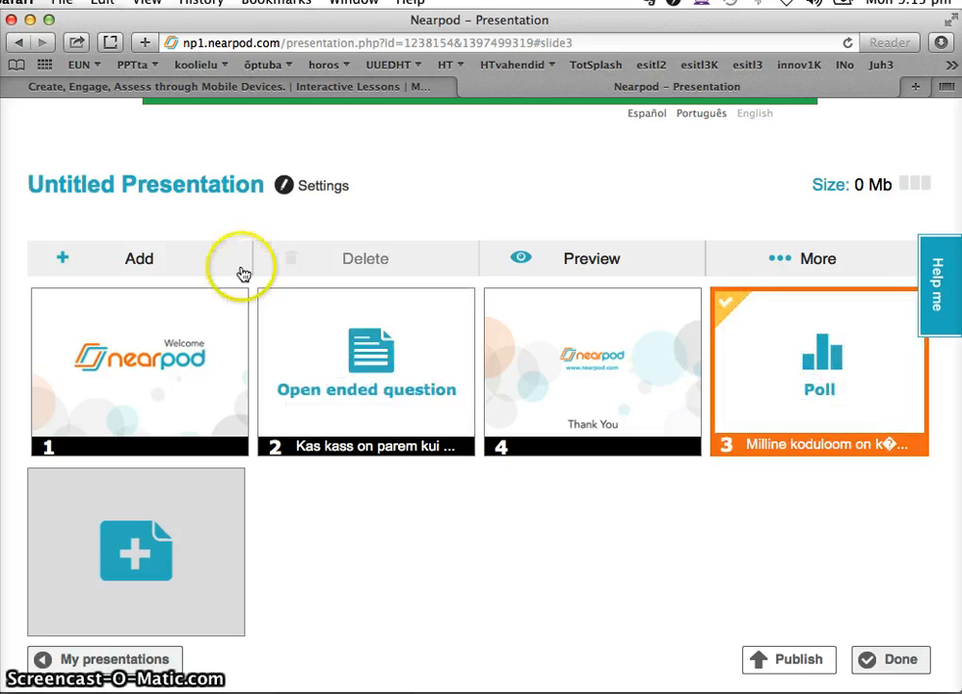
- Add a Quiz activity after the poll with the question "Hiiumaa on suurem kui Saaremaa"
left_click(140, 272)
left_click(715, 424)
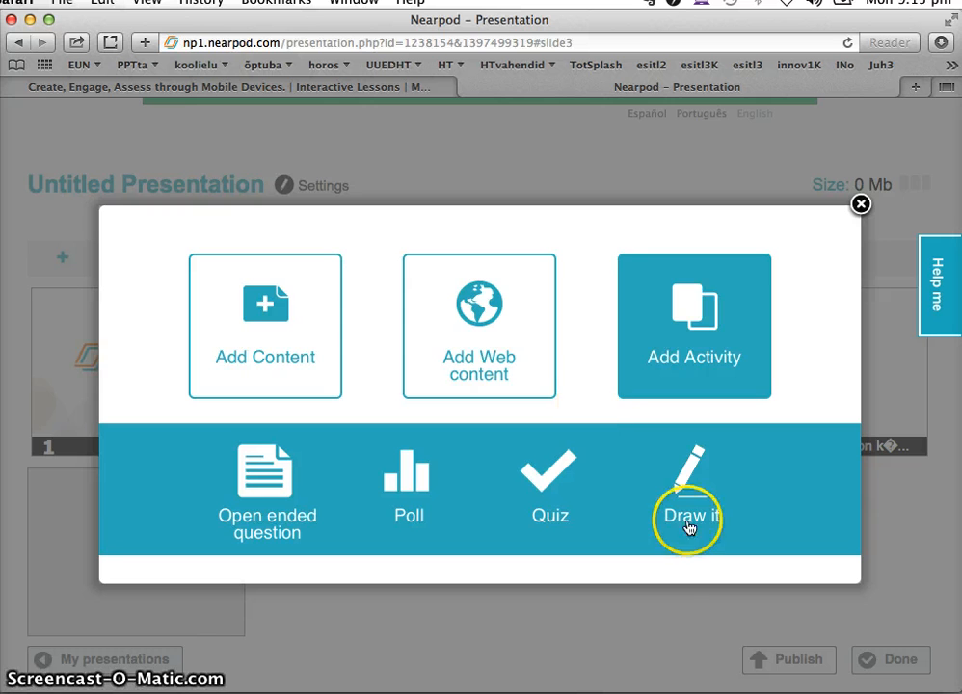
left_click(558, 488)
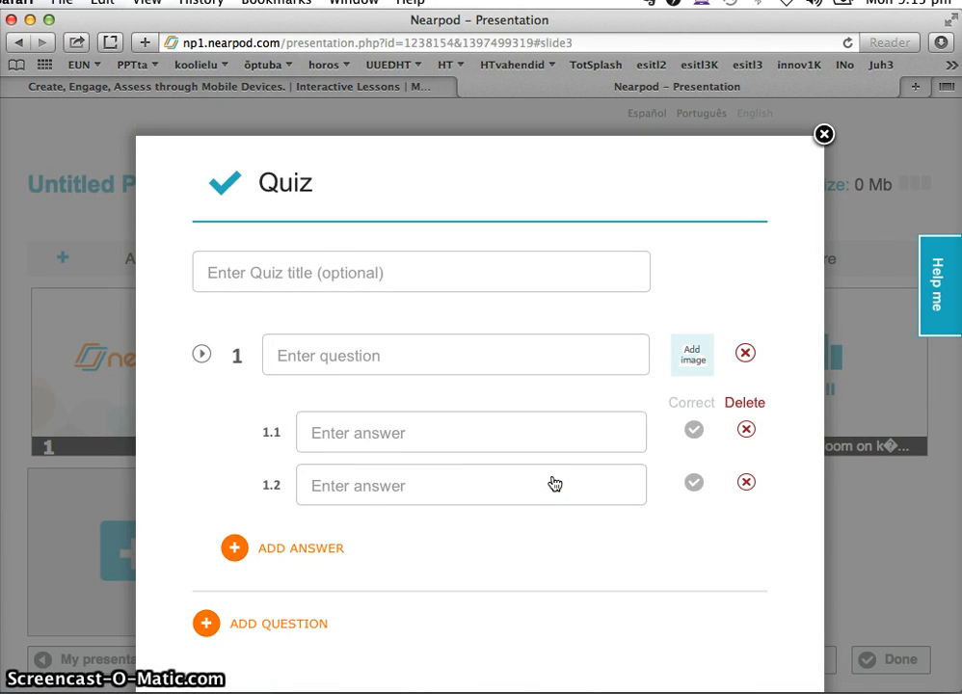
scroll(546, 476, "down", 3)
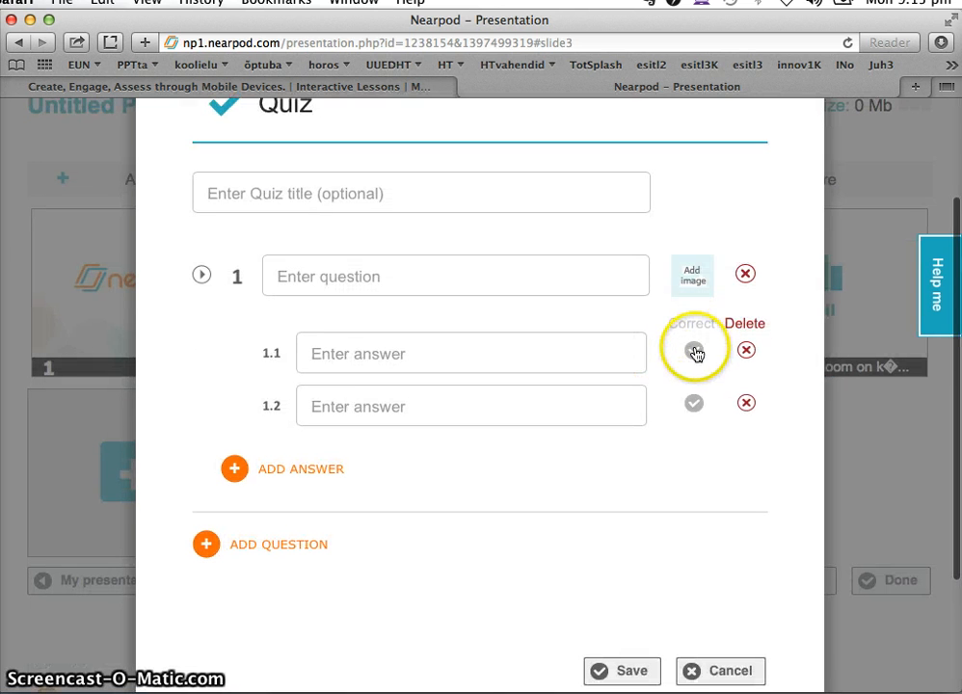
left_click(519, 281)
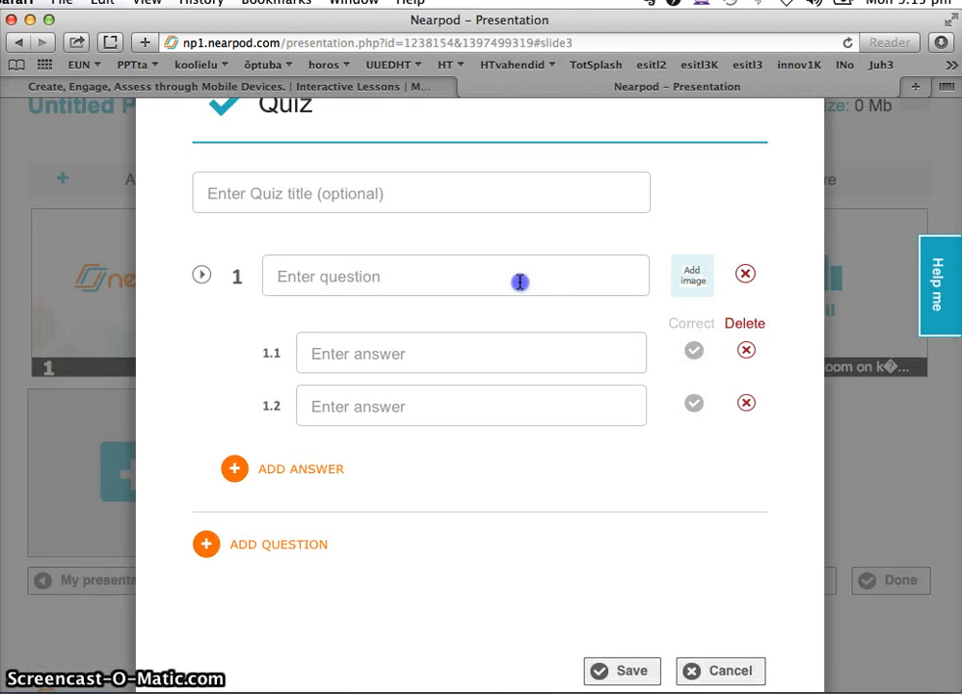
type("Hiiumaa on suurem kui Saaremaa")
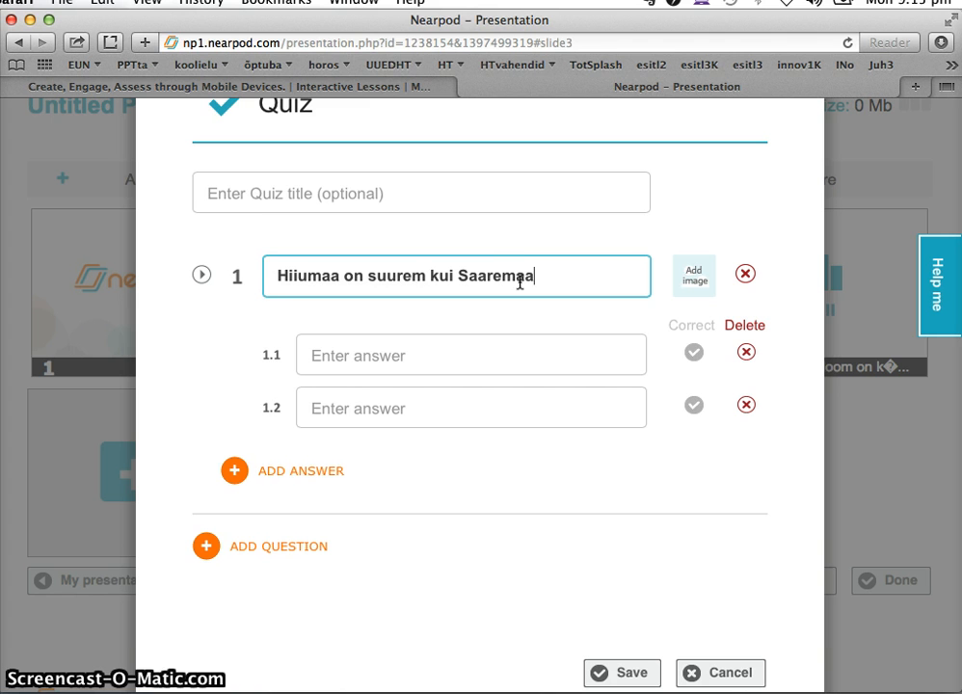
- Give the quiz question the answers "ei ole", marked as correct, and "on küll", and save the quiz
left_click(413, 364)
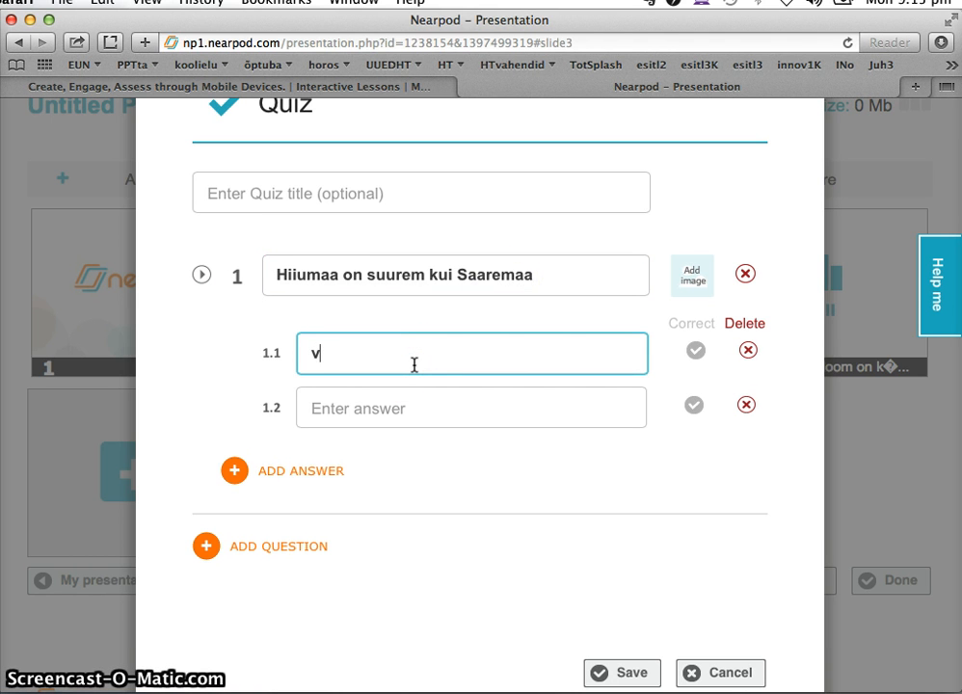
type("ei ole")
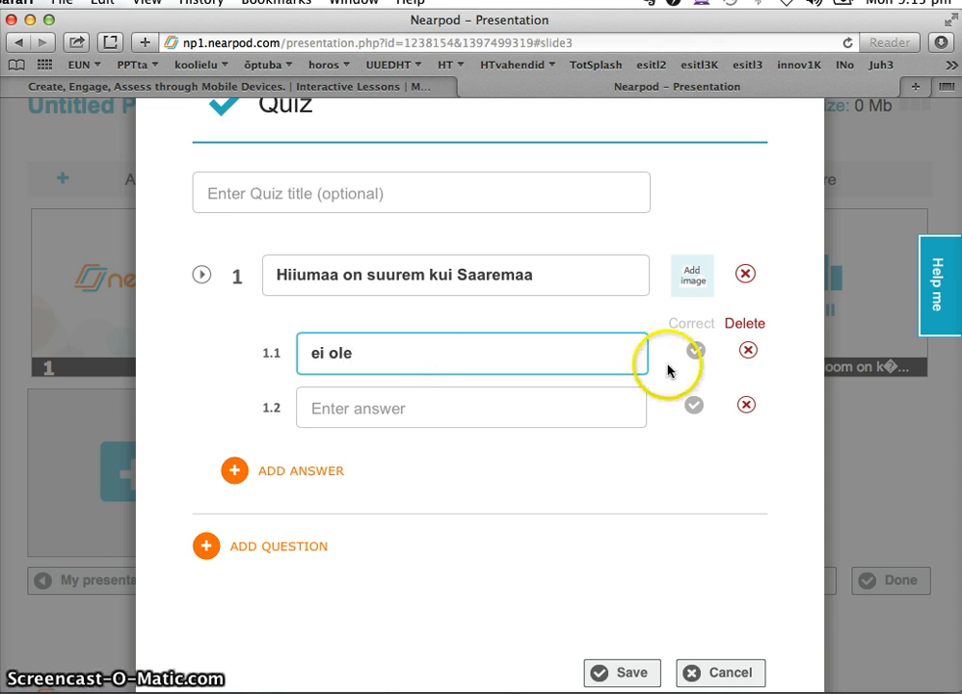
left_click(694, 352)
left_click(531, 414)
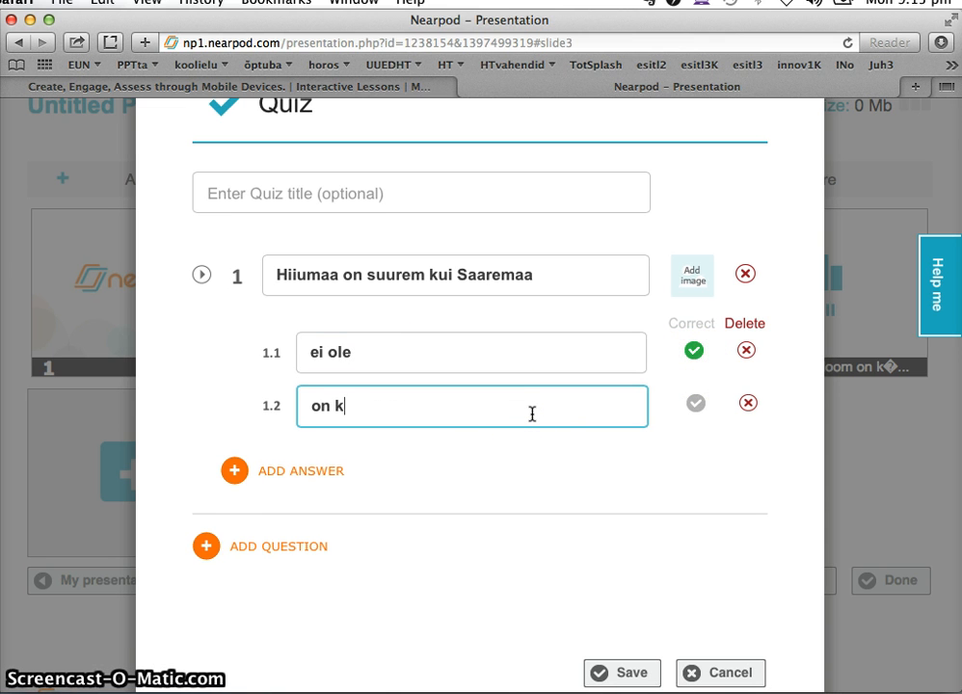
type("on küll")
left_click(621, 672)
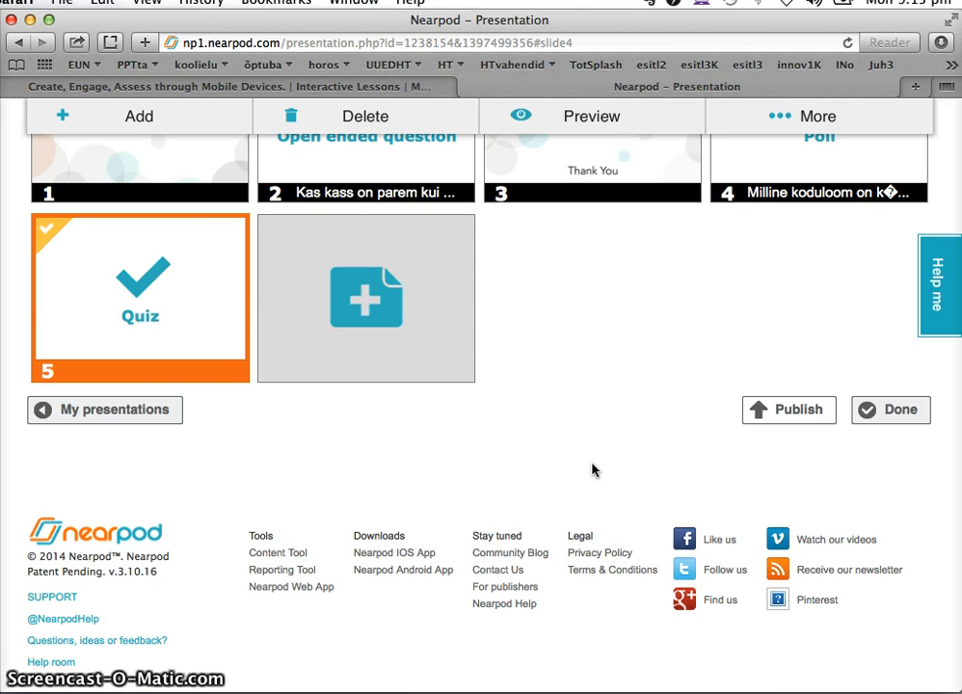
- Add a Draw it activity after the quiz with the instructions "Joonista sinilill" and no image, and save it
scroll(590, 468, "up", 3)
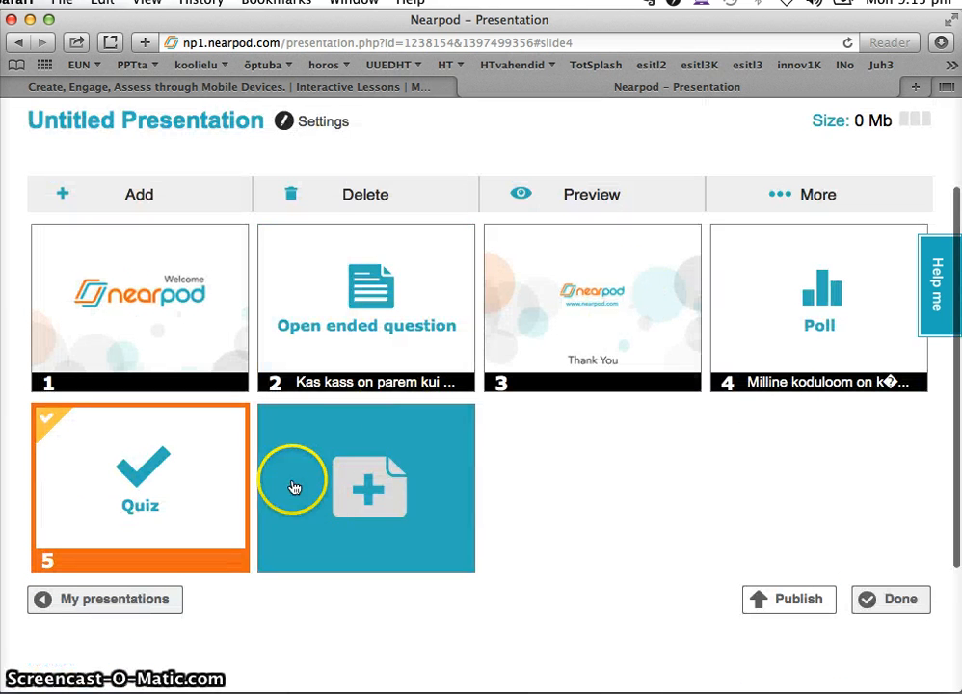
left_click(135, 193)
left_click(656, 411)
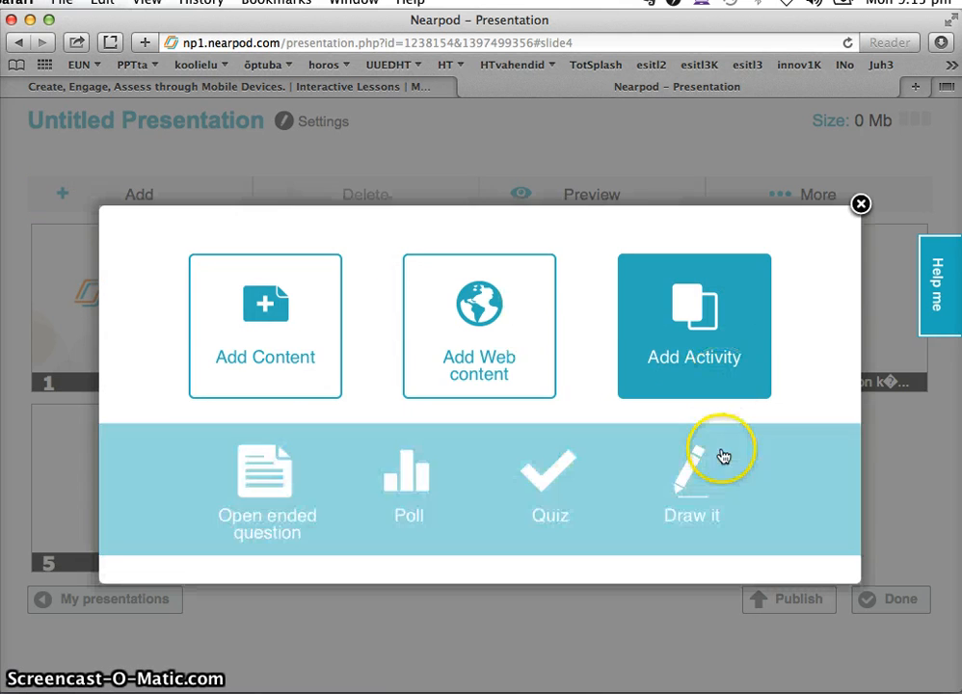
left_click(695, 499)
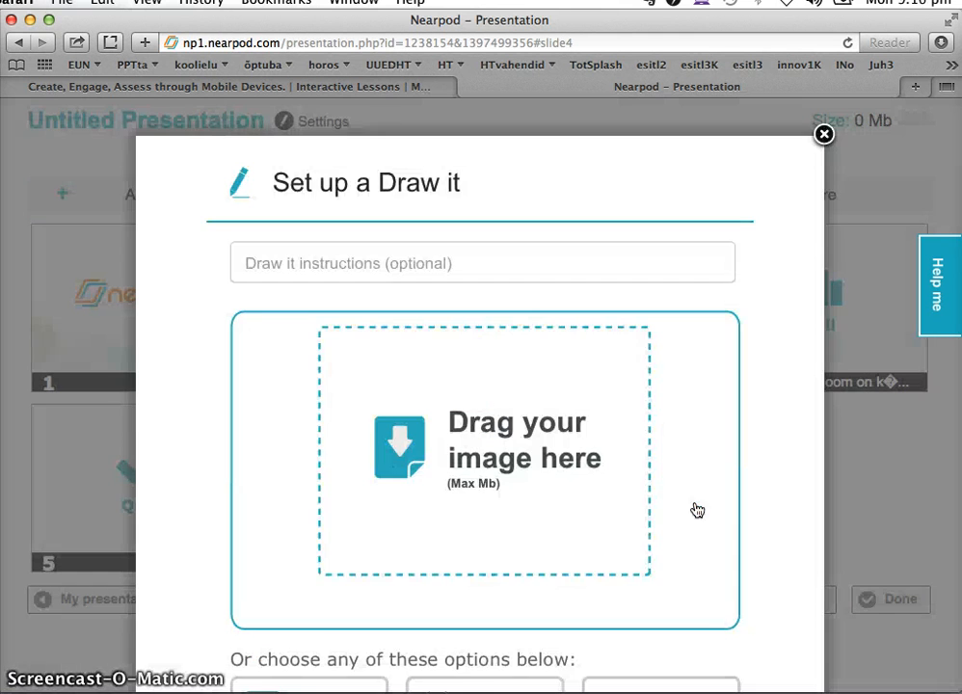
scroll(556, 403, "down", 3)
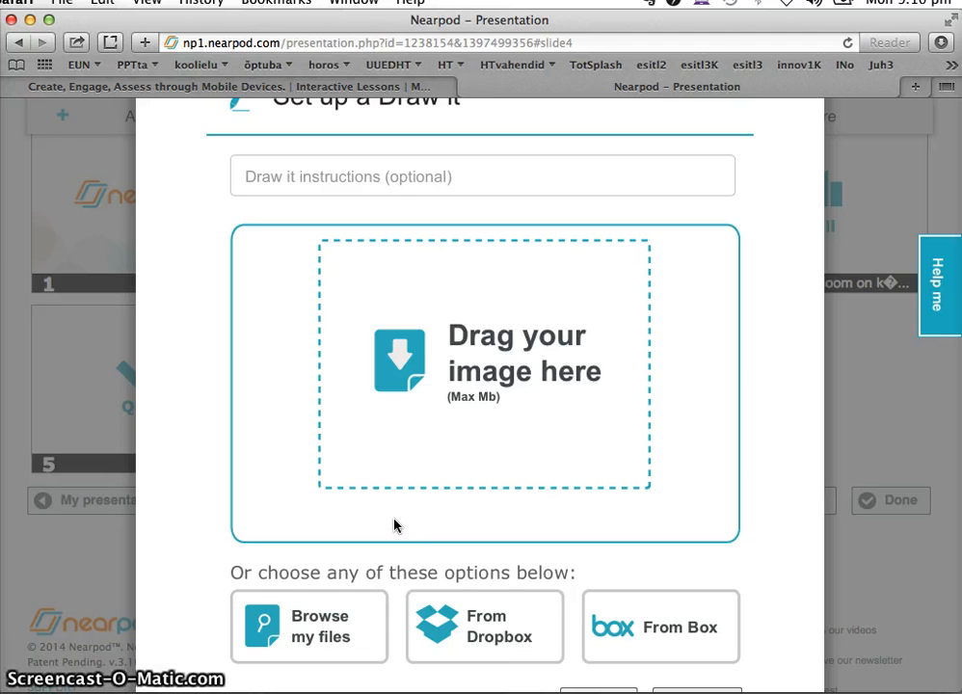
left_click(403, 189)
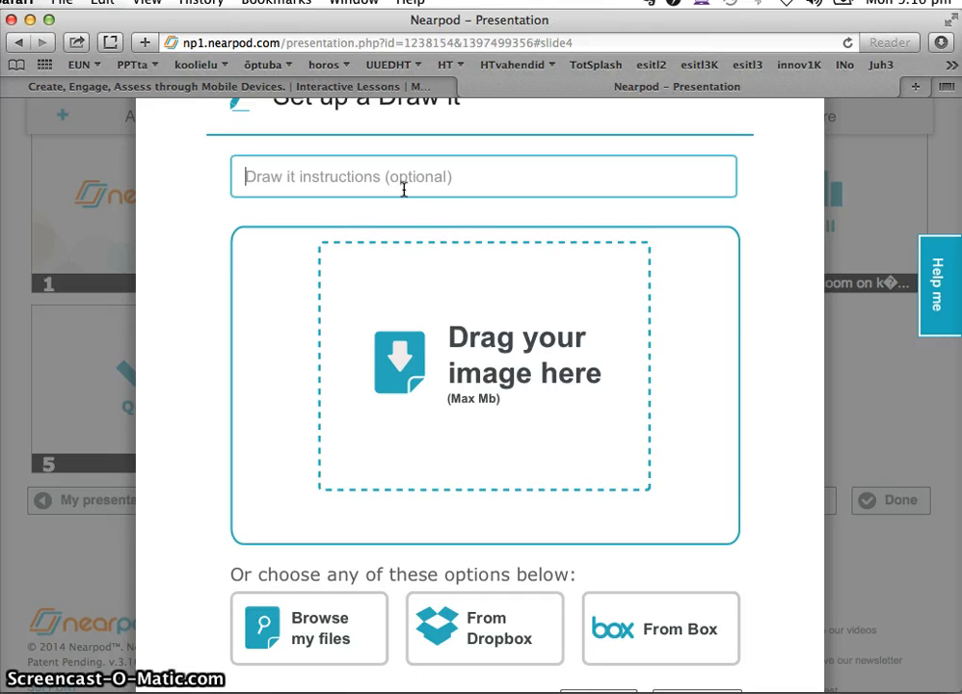
type("Joonista sinilill")
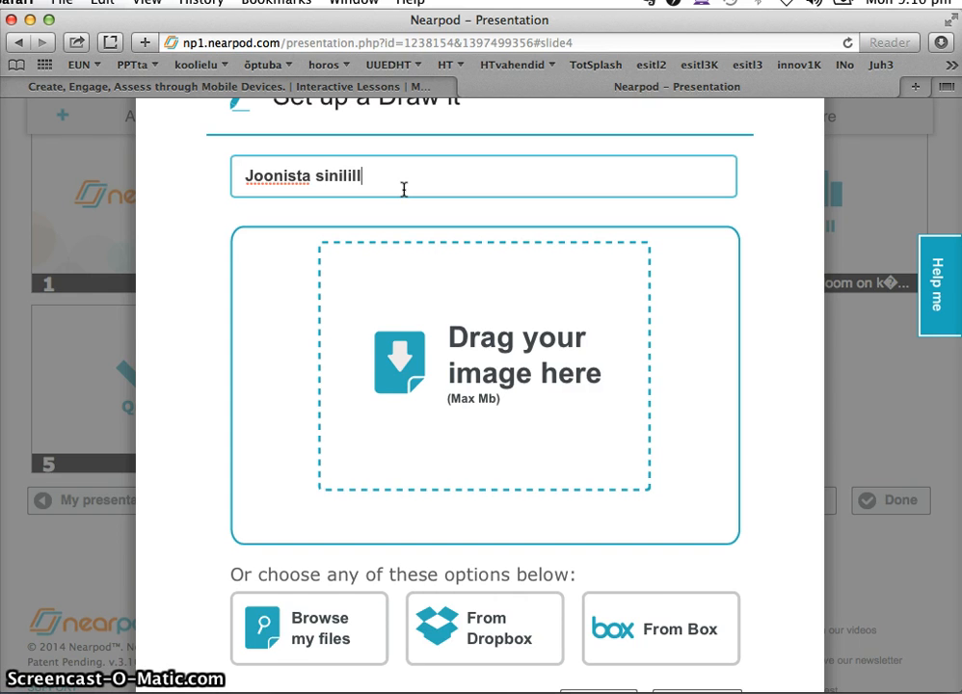
scroll(403, 188, "down", 5)
left_click(595, 652)
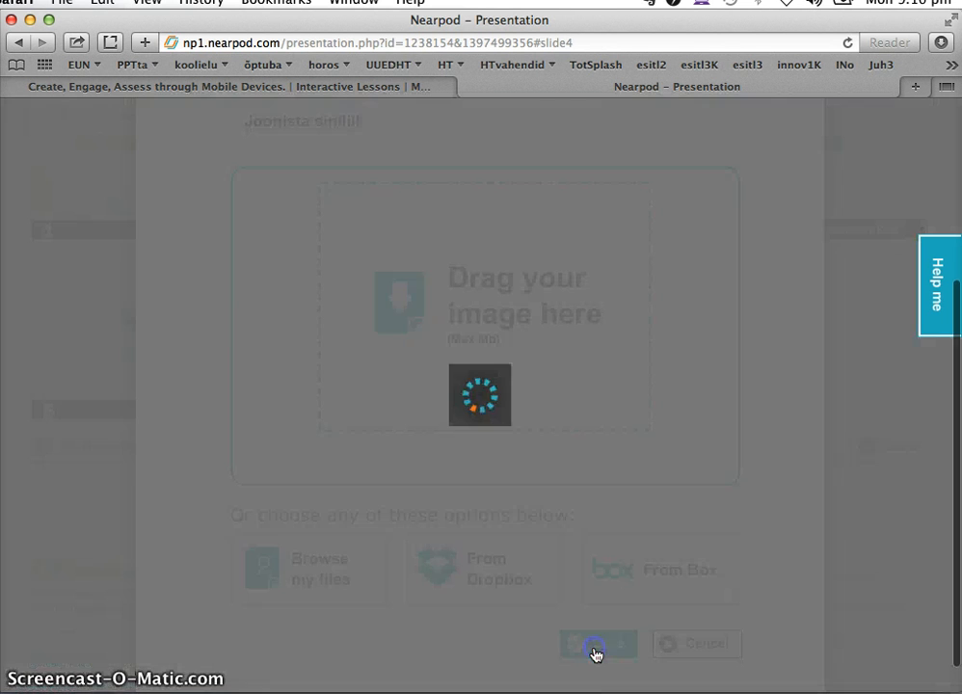
scroll(574, 493, "down", 2)
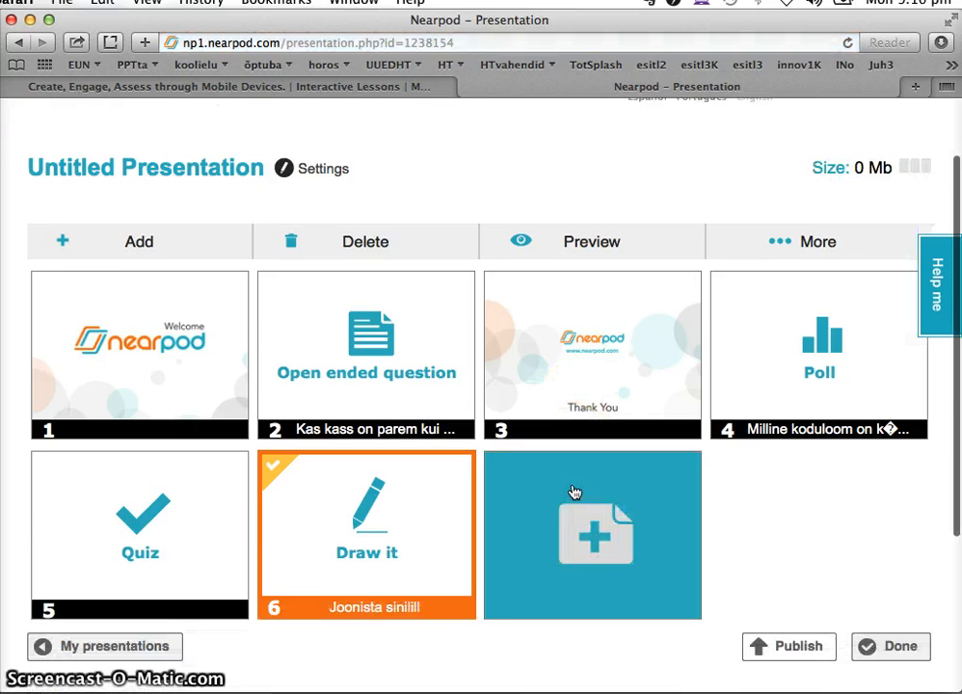
scroll(574, 492, "down", 1)
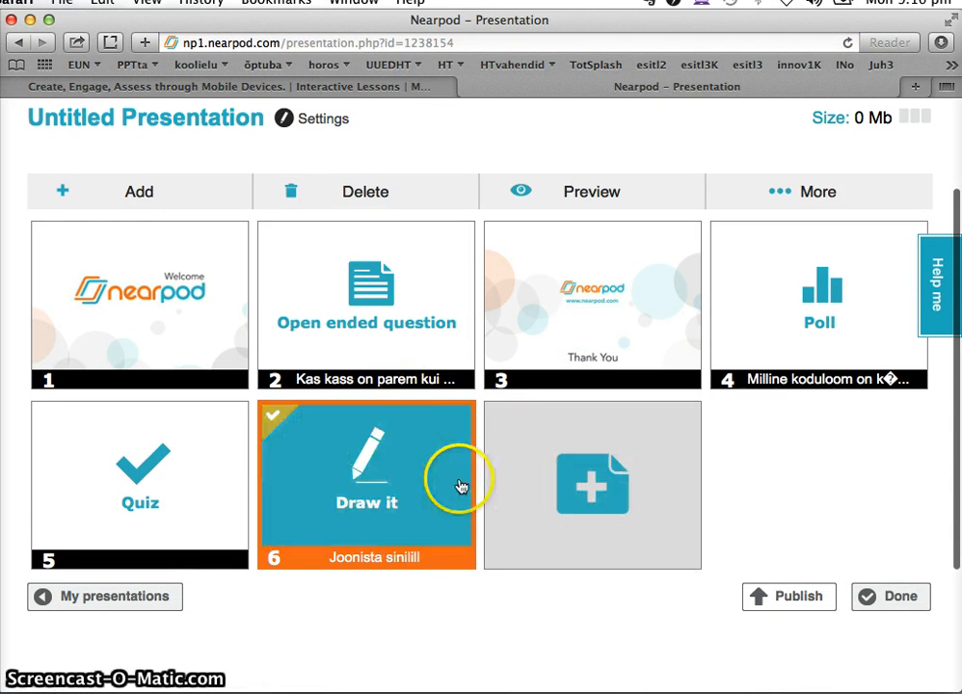
mouse_move(350, 536)
left_mouse_down()
mouse_move(343, 521)
mouse_move(647, 523)
mouse_move(387, 509)
mouse_move(338, 515)
left_mouse_up()
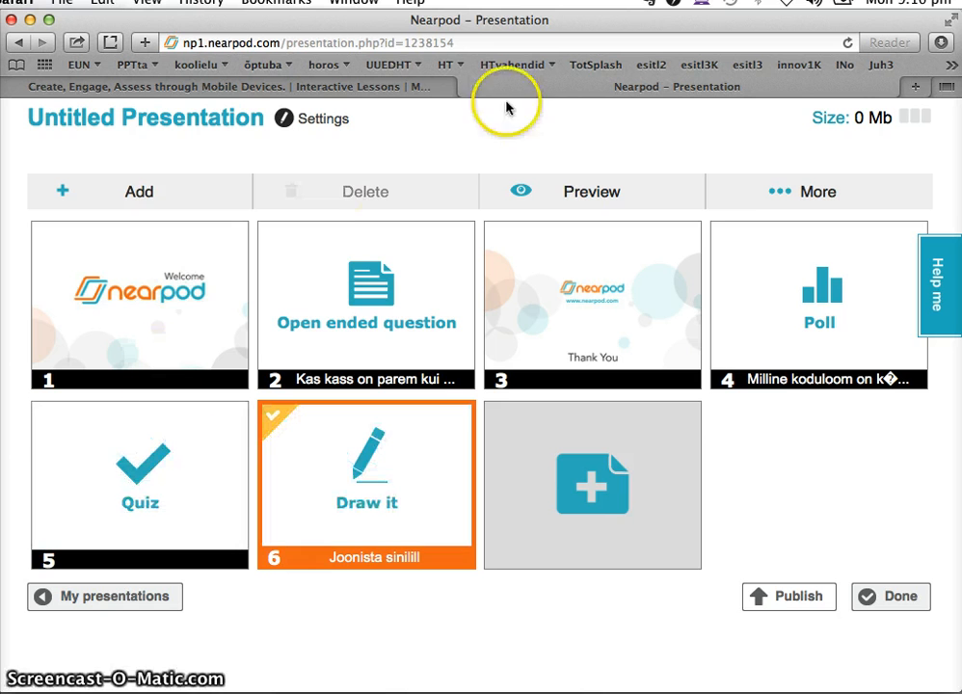
- Finish editing the presentation, agree to publish it, and set its title to "Esitlus1"
left_click(864, 599)
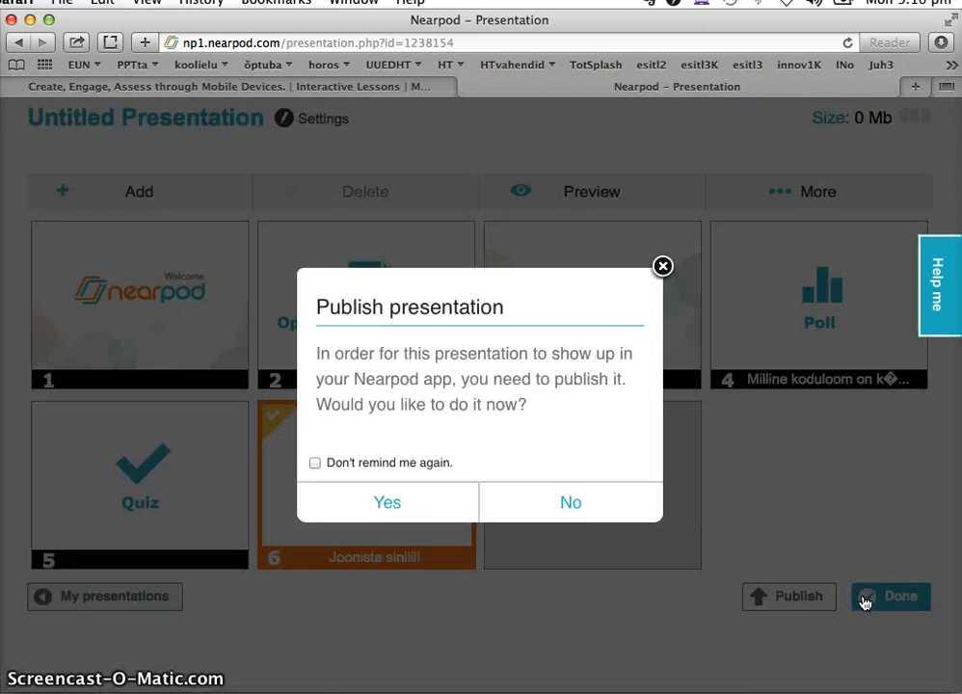
left_click(390, 505)
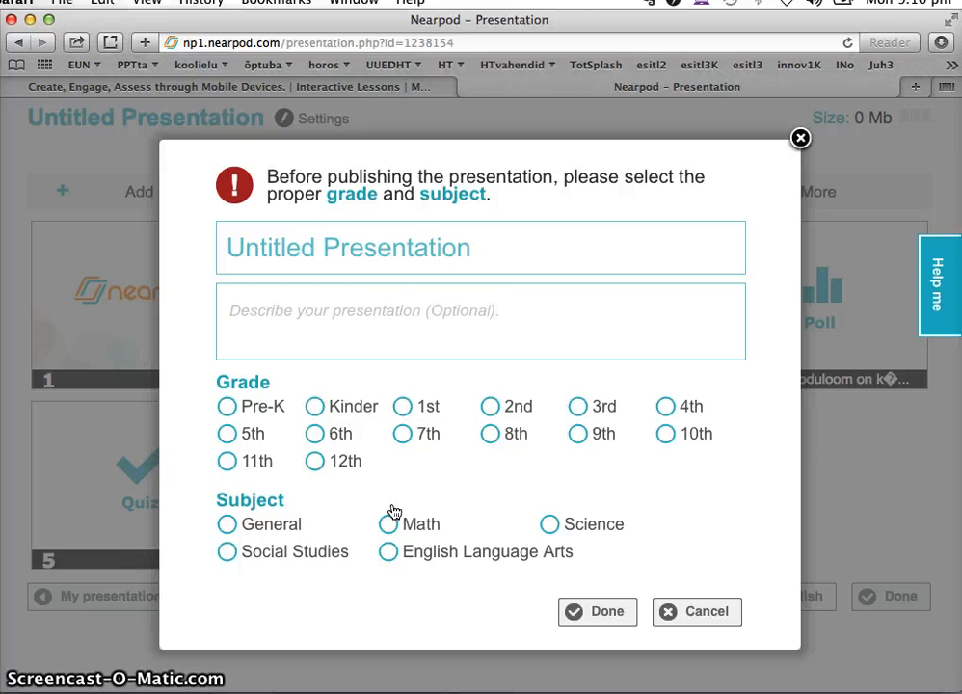
left_click(388, 307)
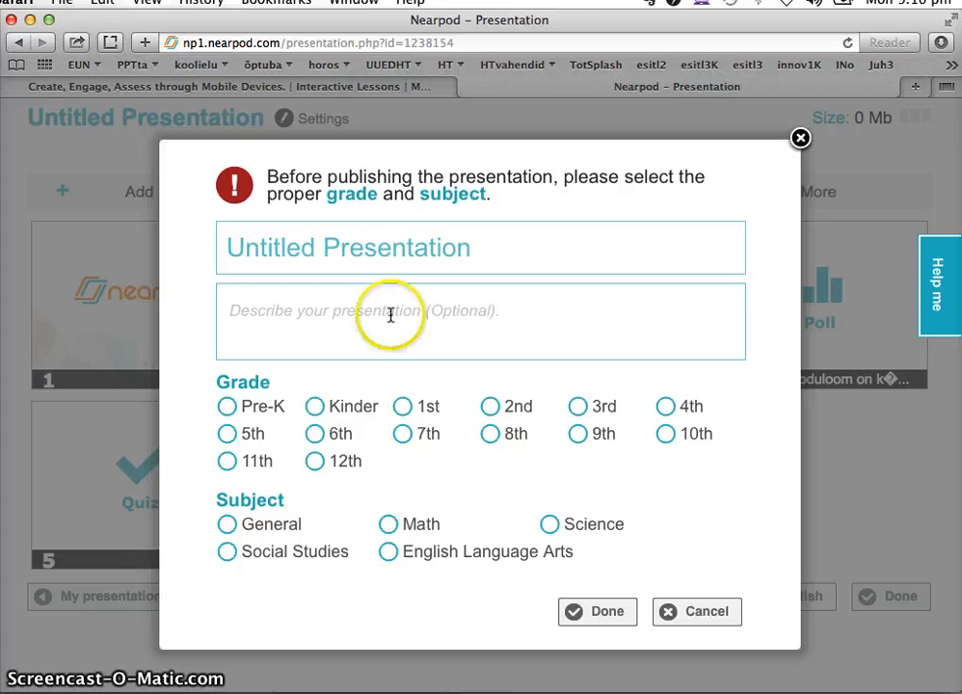
left_click_drag(507, 244, 237, 224)
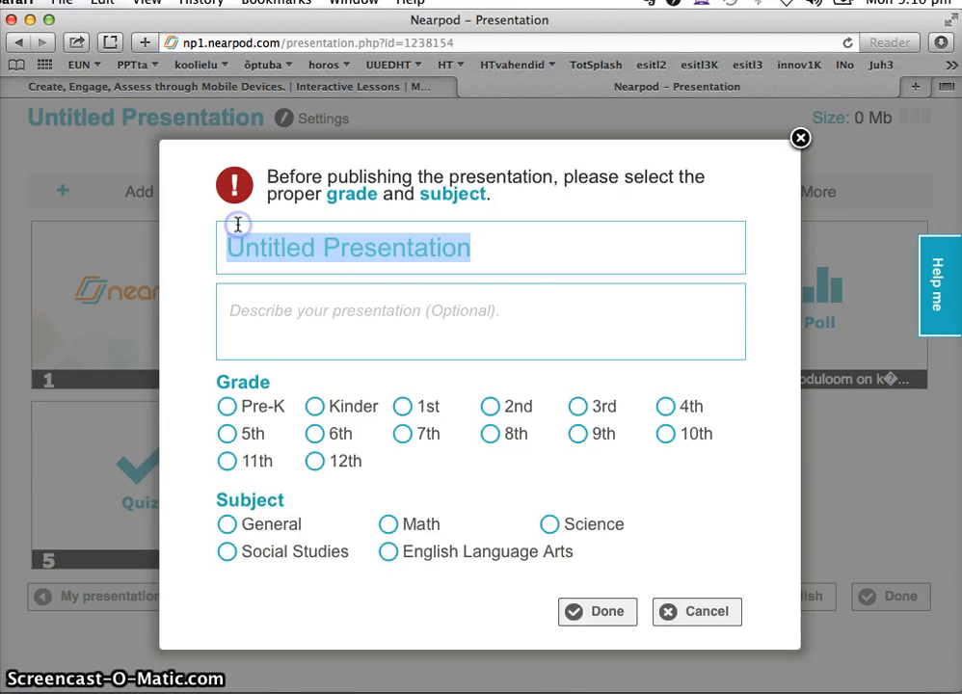
type("Esi")
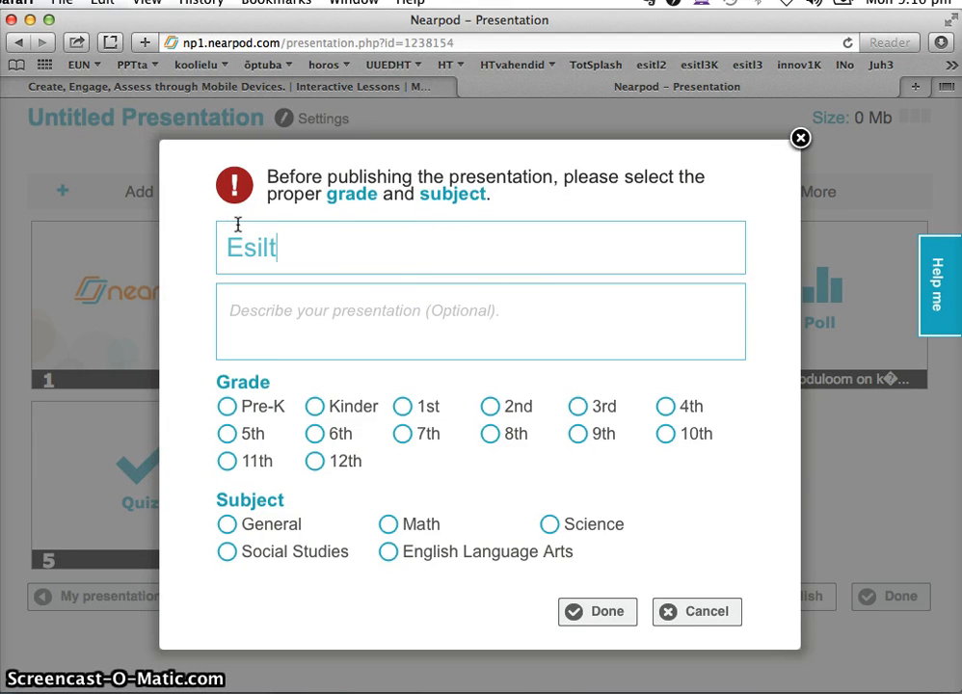
type("lt")
key("BackSpace")
key("BackSpace")
type("tlu")
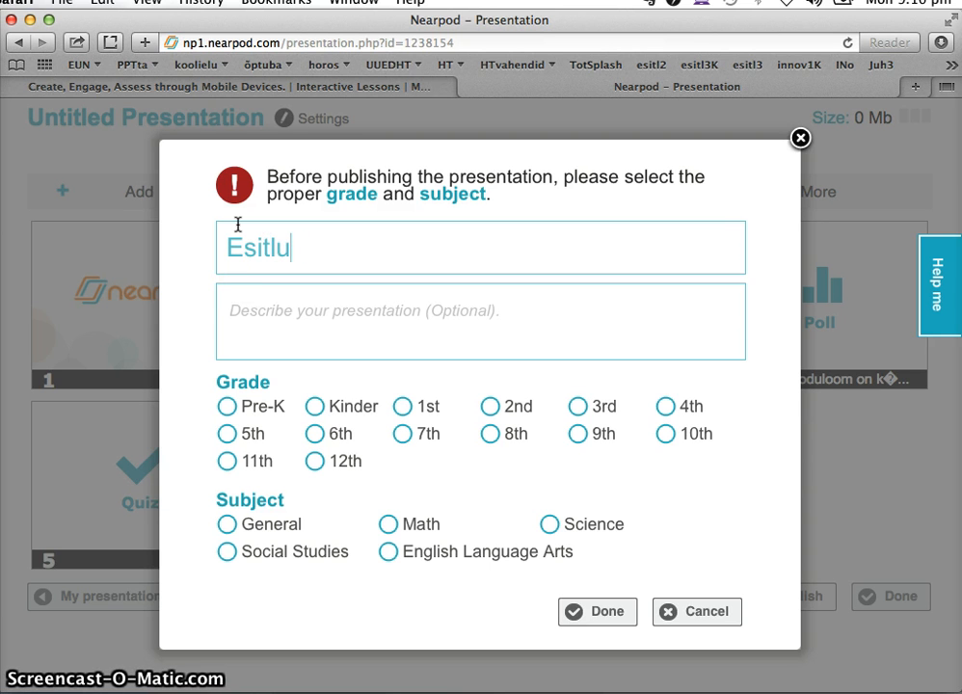
type("s1")
- Add the description "Katseesitlus", choose 8th grade and the Science subject, and publish the presentation
left_click(331, 299)
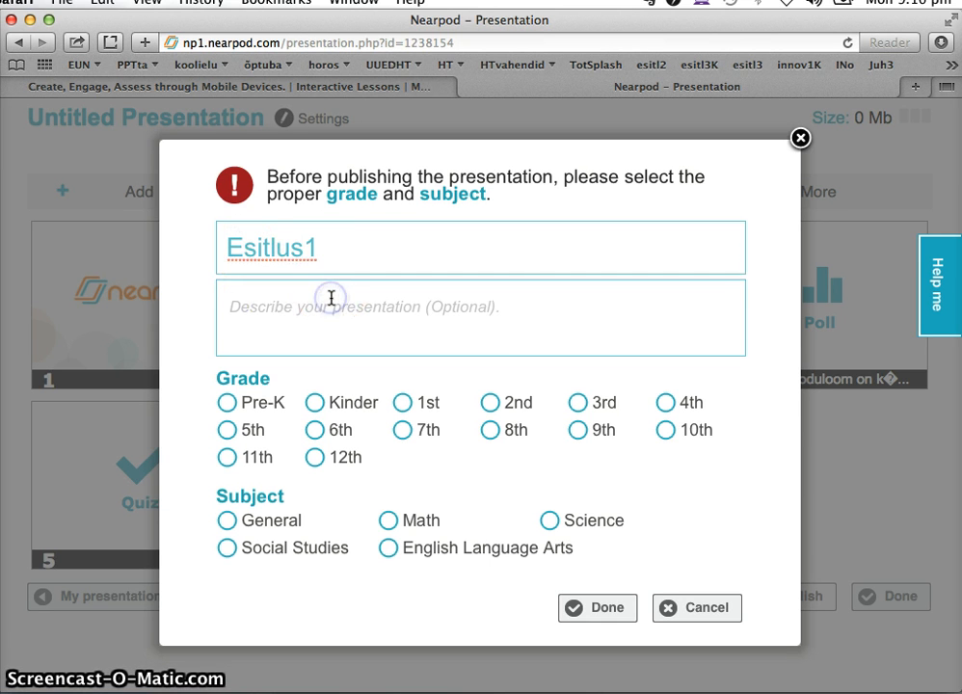
type("Katseesitlus")
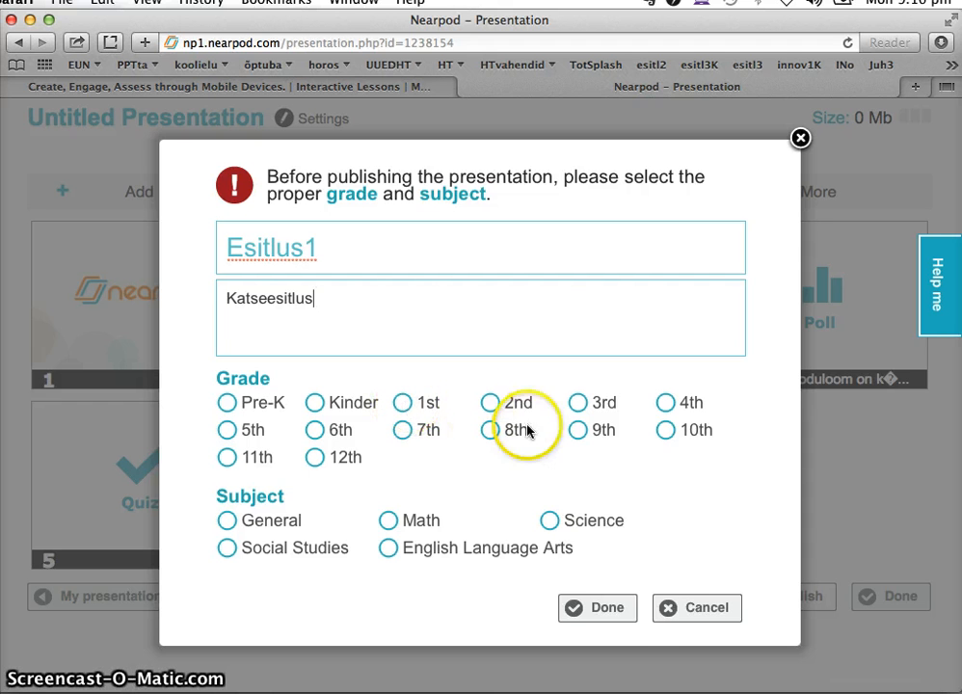
left_click(491, 430)
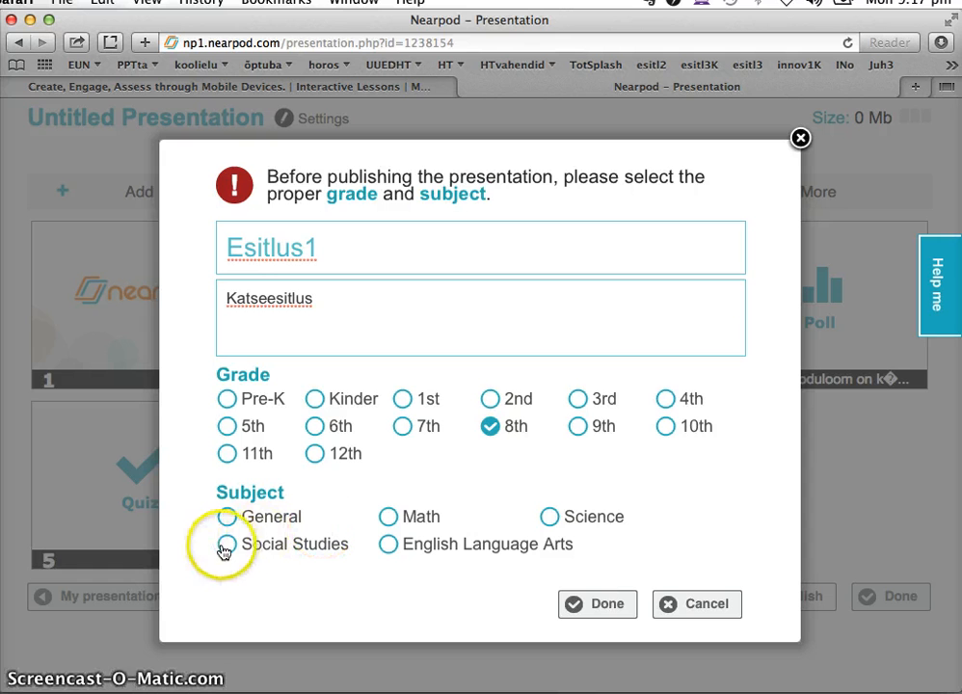
left_click(552, 519)
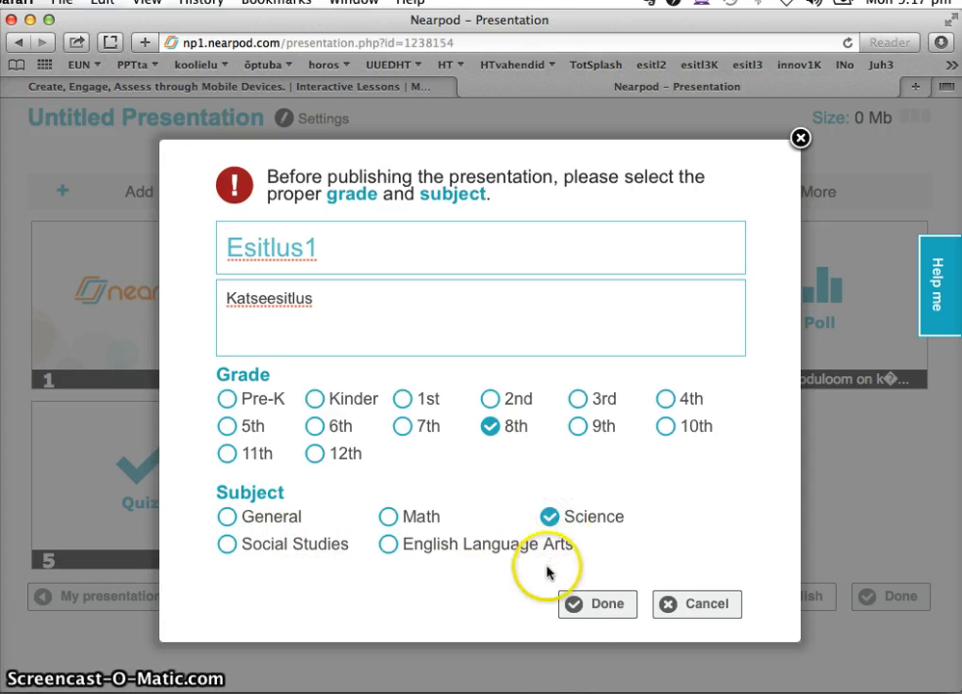
left_click(583, 606)
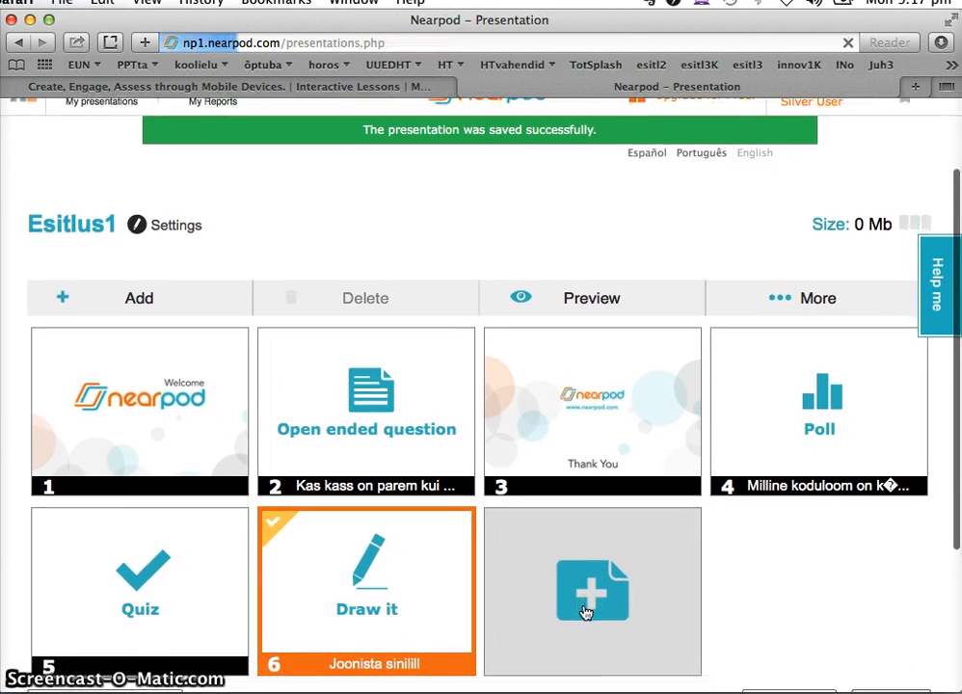
- Open the Esitlus1 presentation from the presentations list and look over its slides
scroll(583, 610, "down", 5)
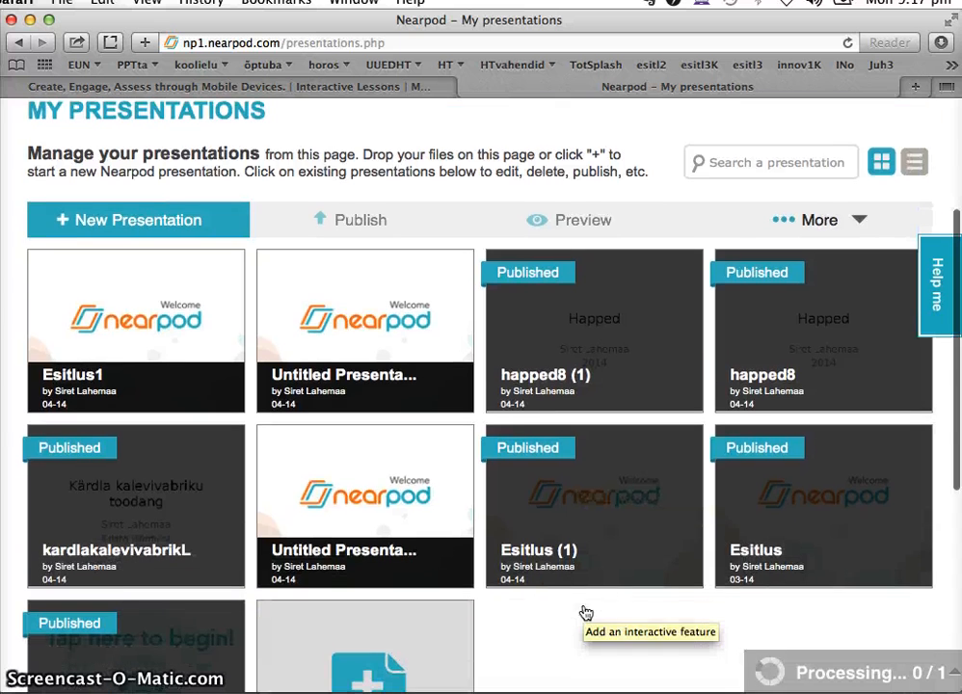
left_click(132, 320)
left_click(134, 318)
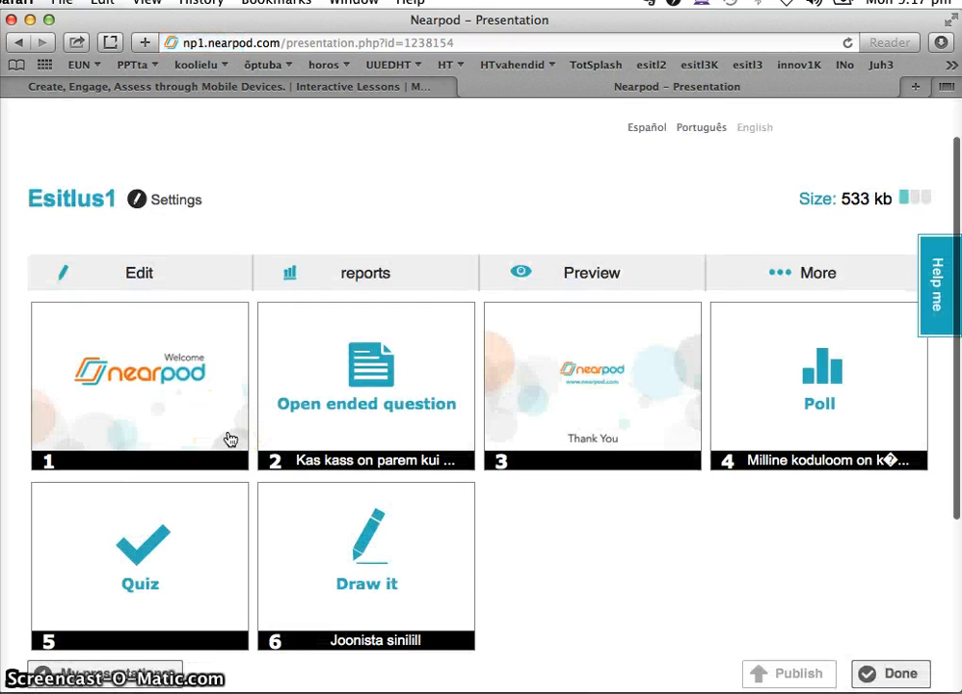
scroll(229, 440, "down", 5)
scroll(229, 439, "up", 2)
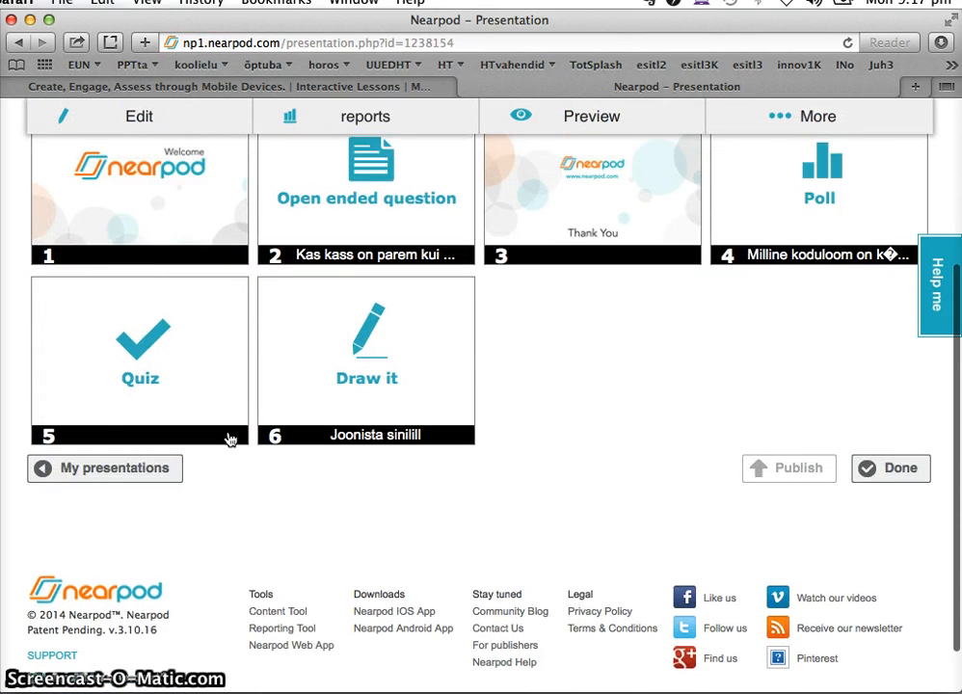
- Preview the Esitlus1 presentation and close the preview
left_click(114, 147)
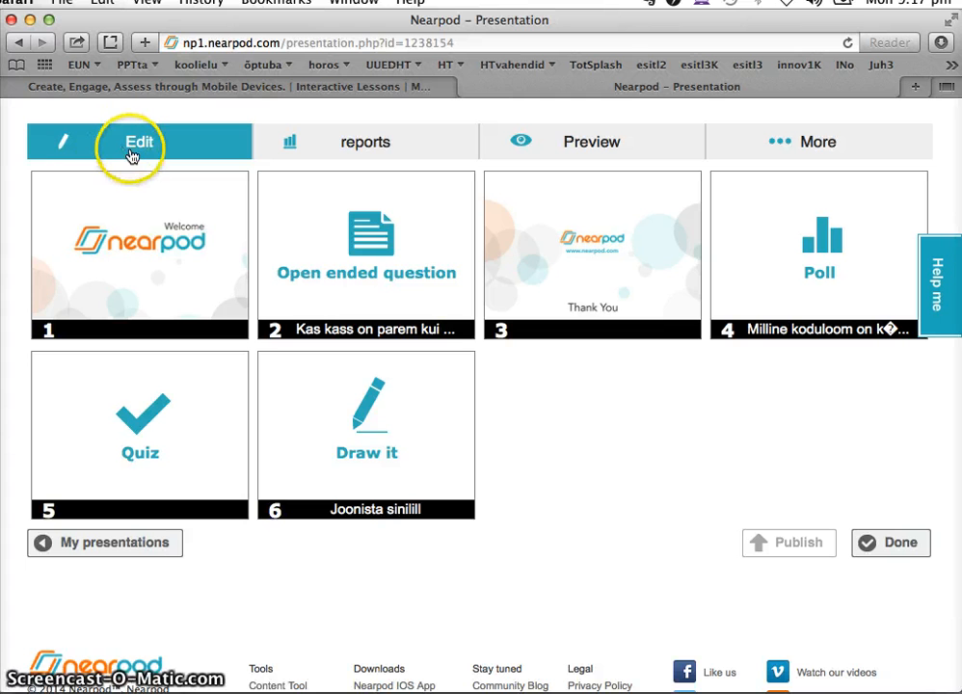
left_click(308, 157)
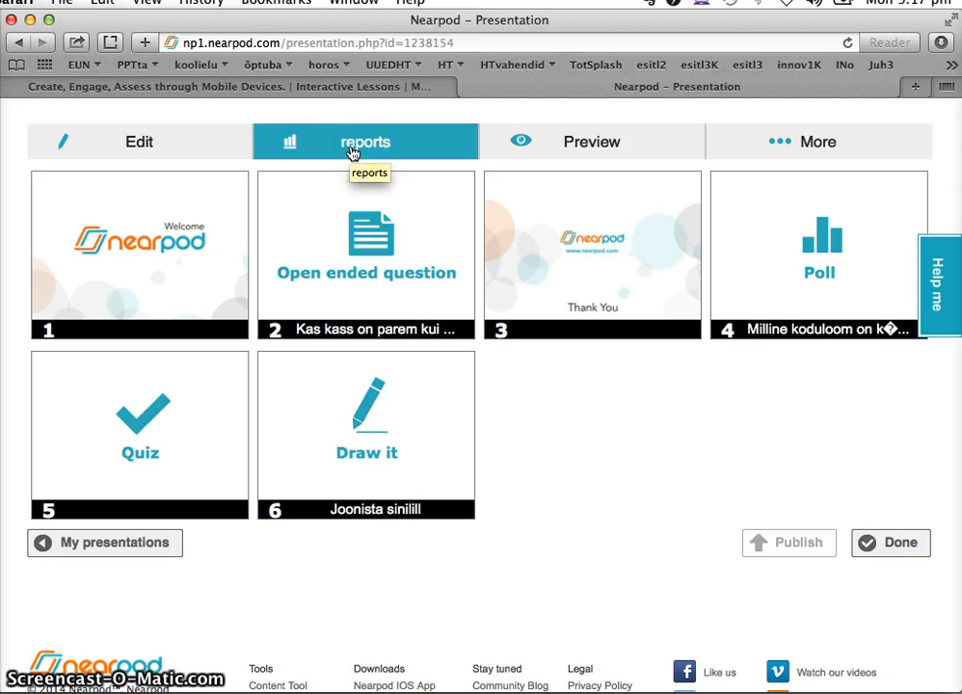
left_click(562, 146)
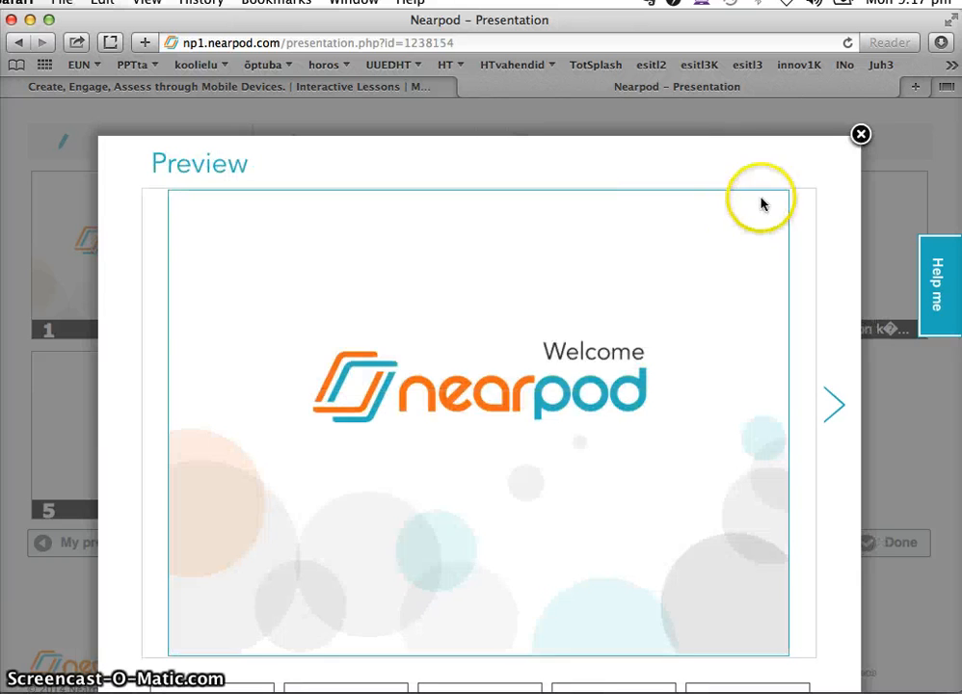
left_click(861, 134)
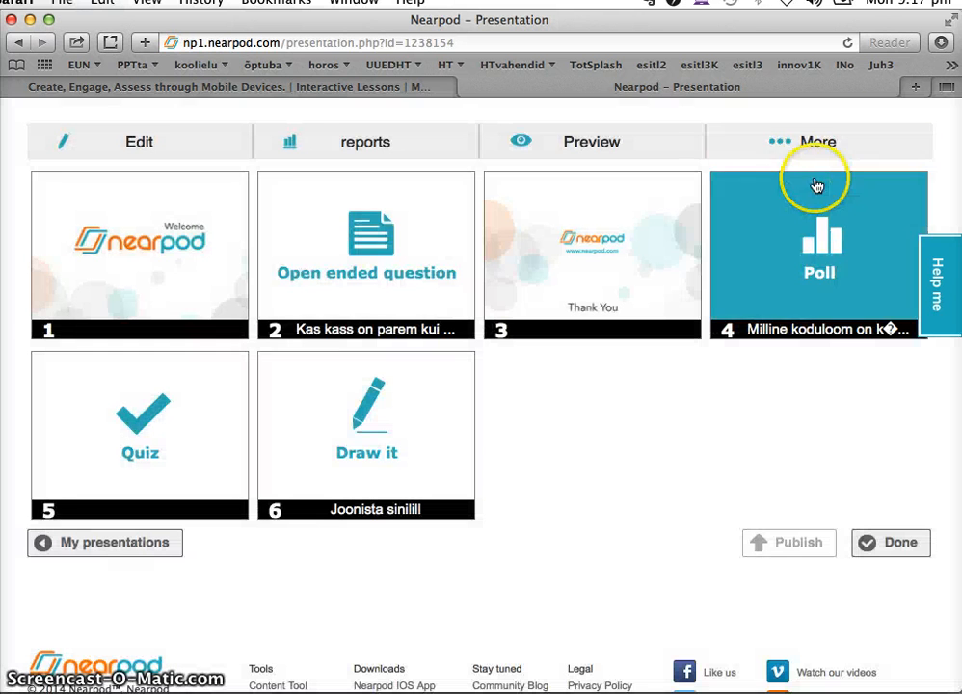
- Start a live session of the Esitlus1 presentation
mouse_move(821, 154)
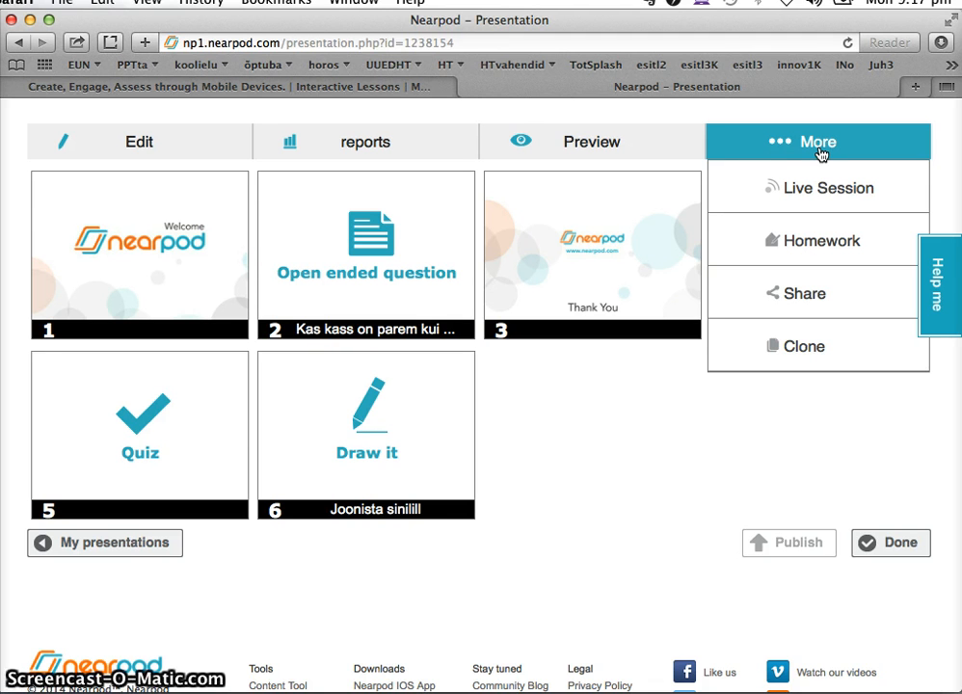
left_click(819, 157)
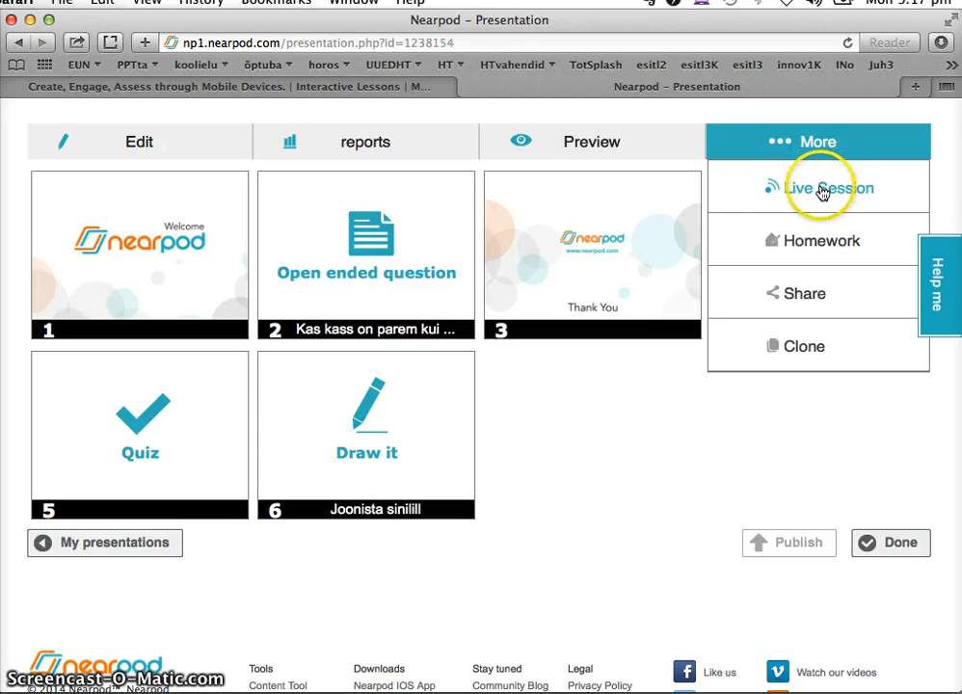
left_click(822, 191)
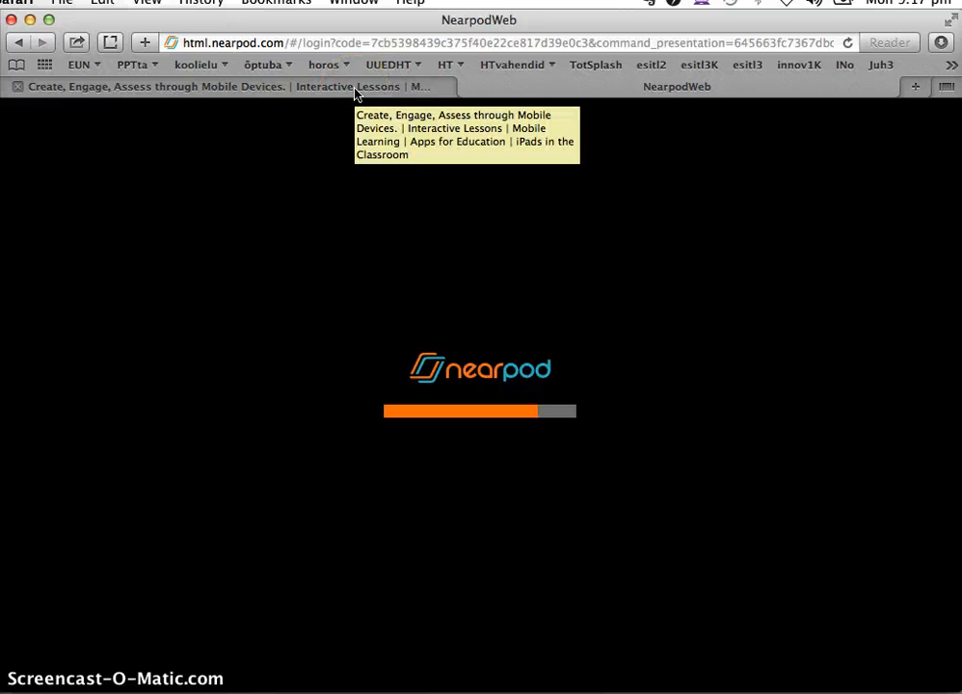
- Join the live session as a student from the Nearpod home page, entering the session PIN shown in the teacher's view
left_click(355, 91)
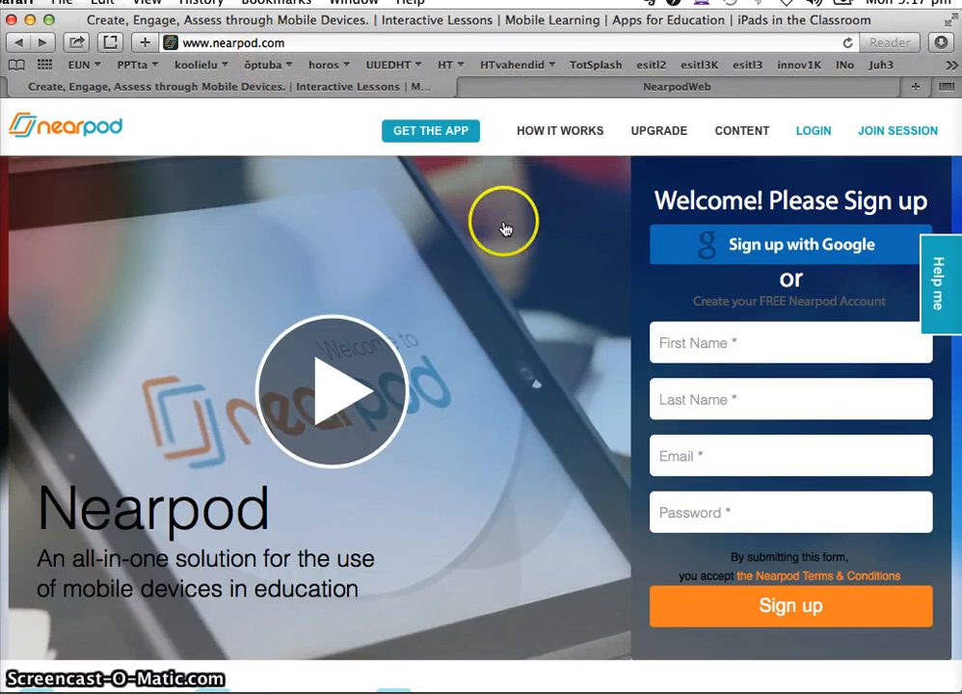
left_click(884, 140)
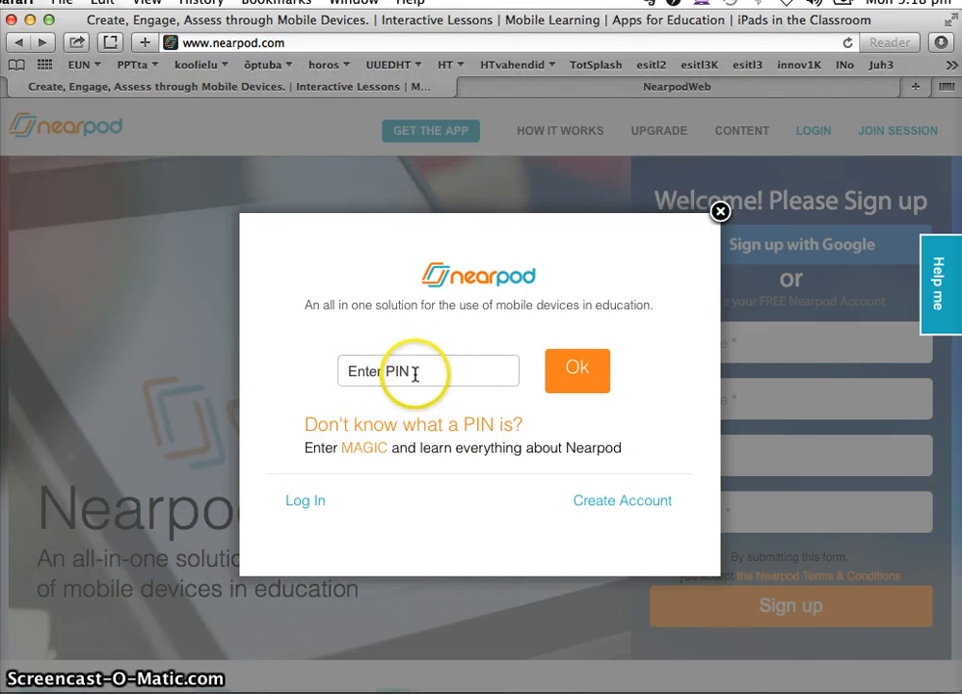
left_click(659, 91)
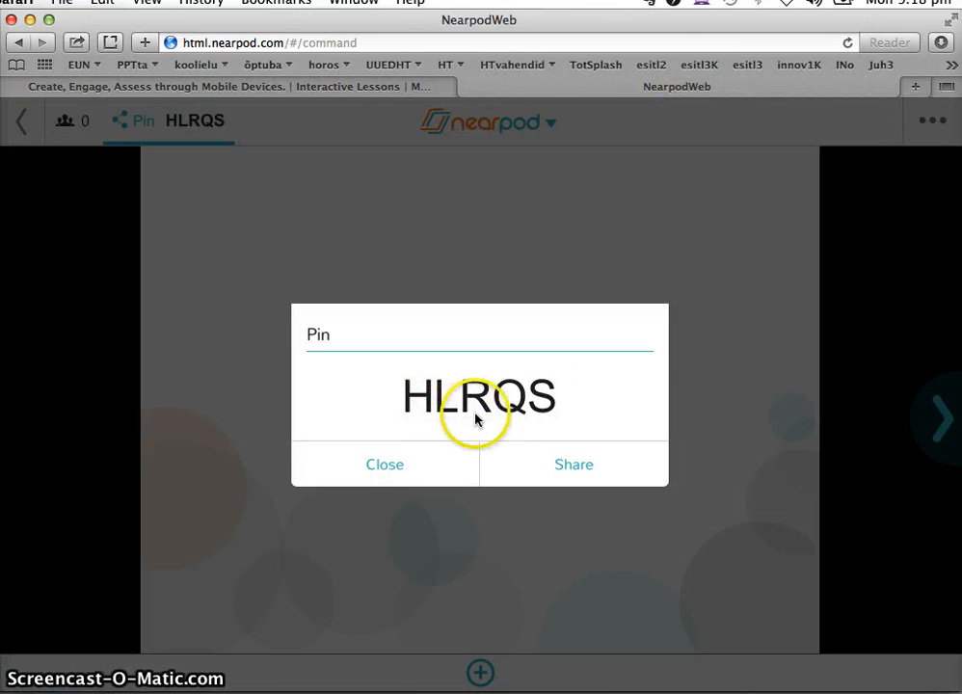
left_click(253, 93)
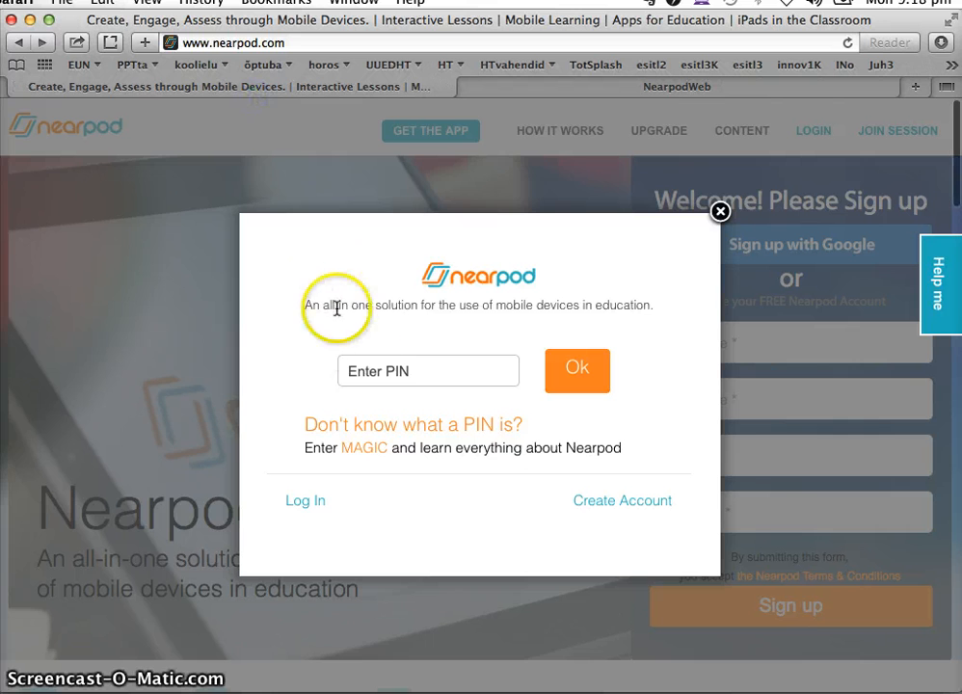
left_click(362, 357)
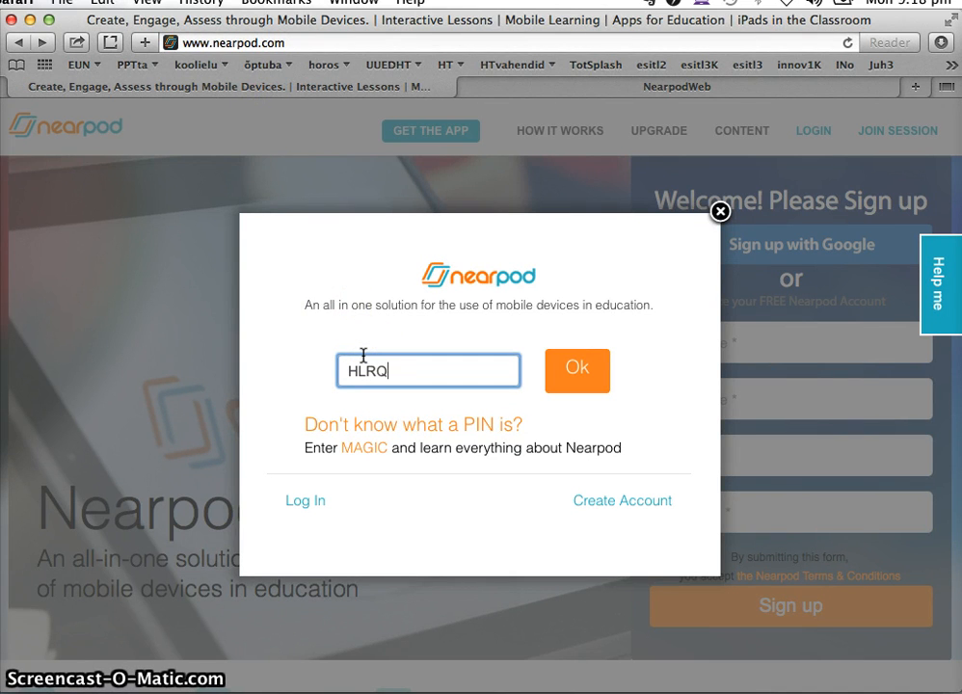
left_click(590, 376)
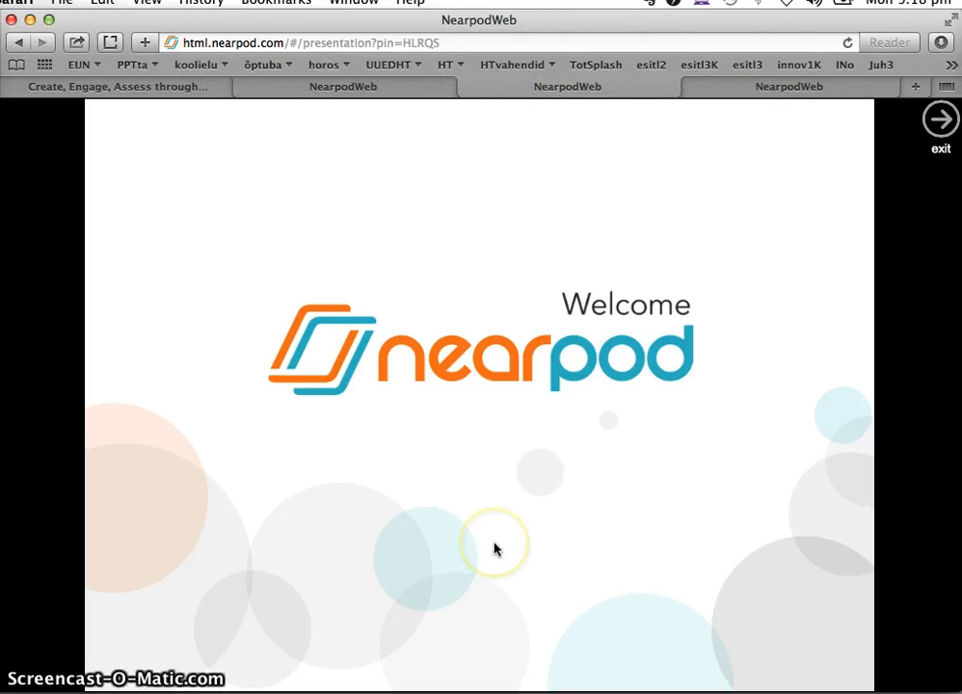
- Return to the teacher's view, dismiss the PIN notice and advance the session to the Student List
left_click(782, 86)
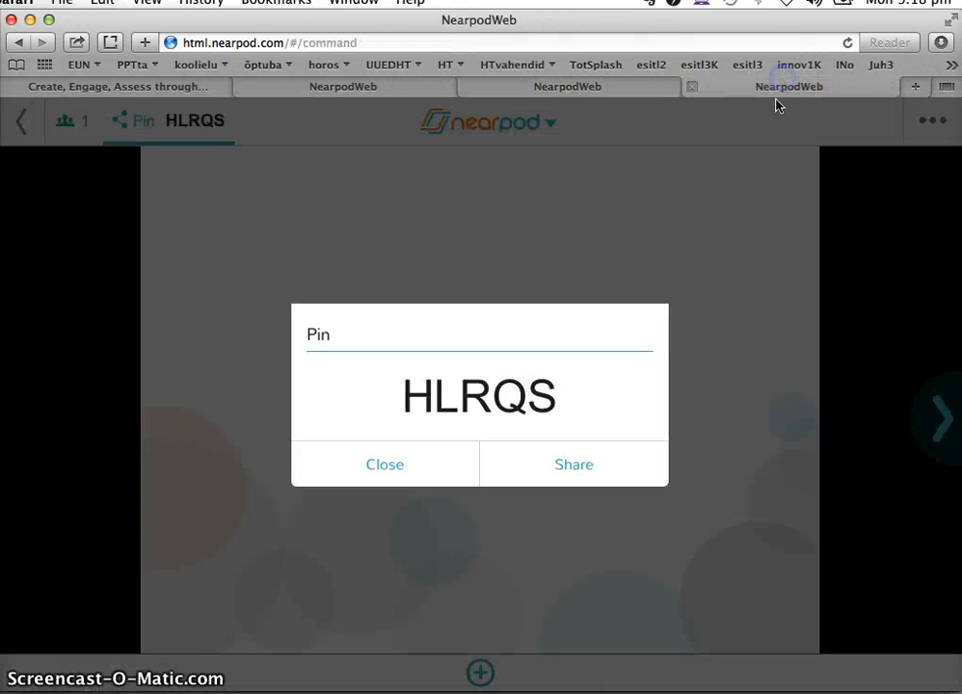
left_click(432, 474)
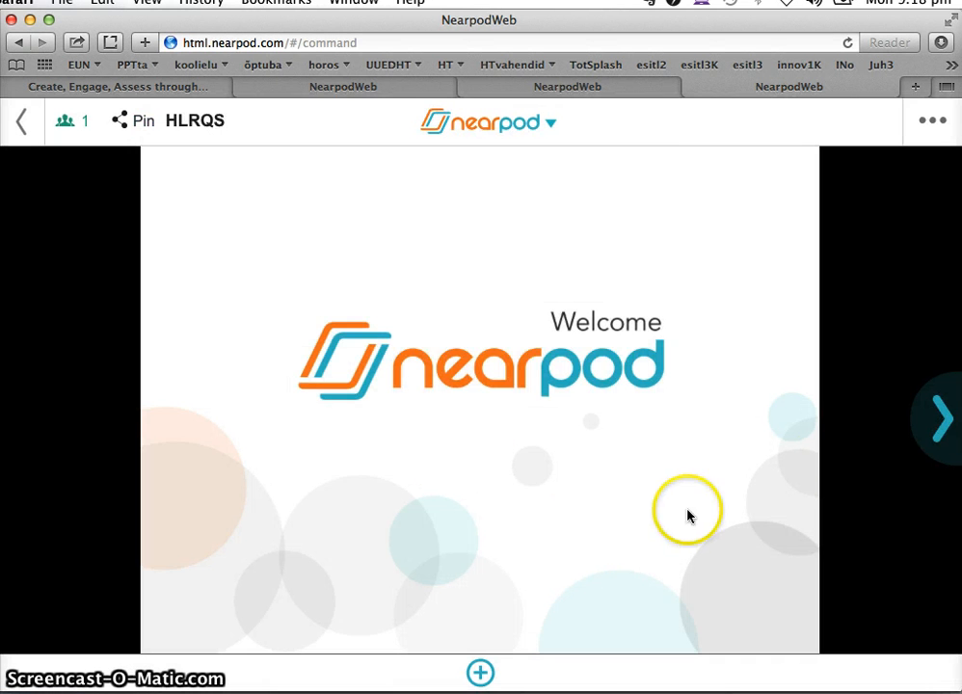
left_click(931, 436)
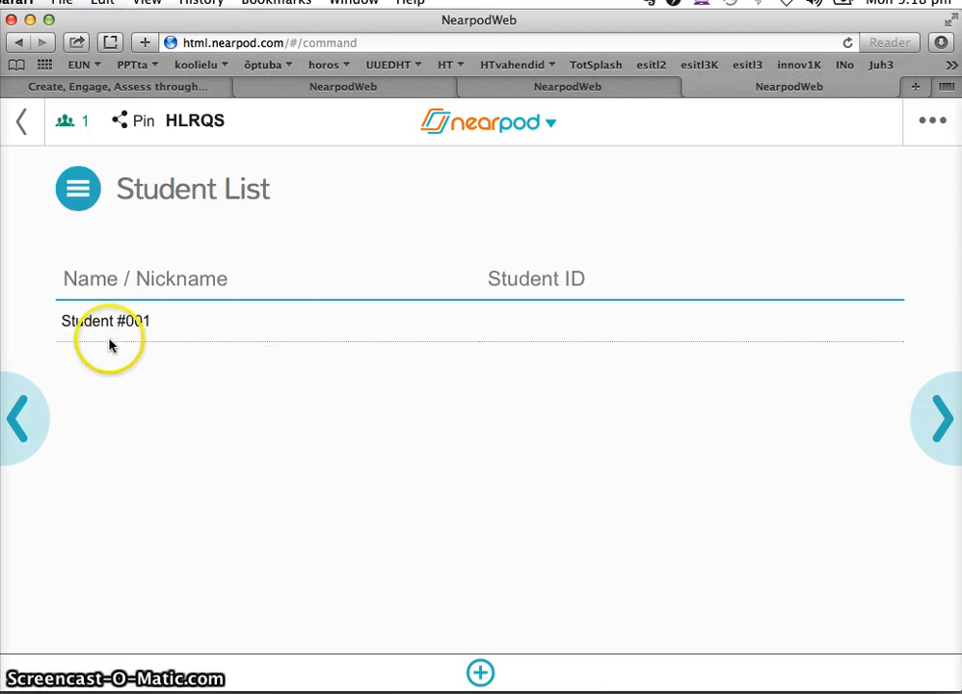
- Sign in to the session as the student with a first name and no student ID, and check the teacher's Student List
left_click(523, 85)
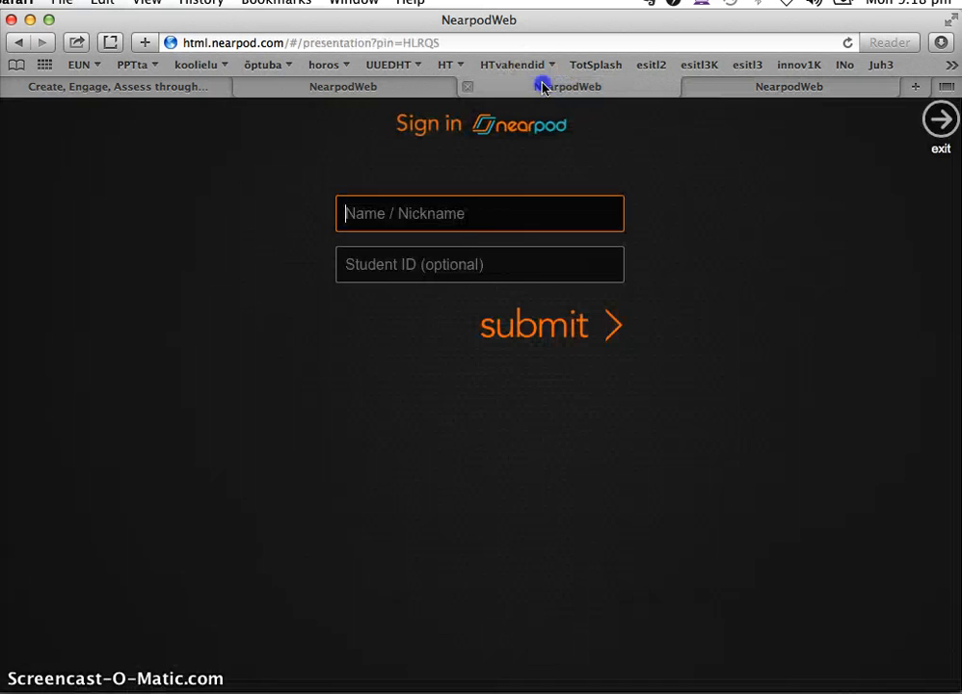
type("Siret")
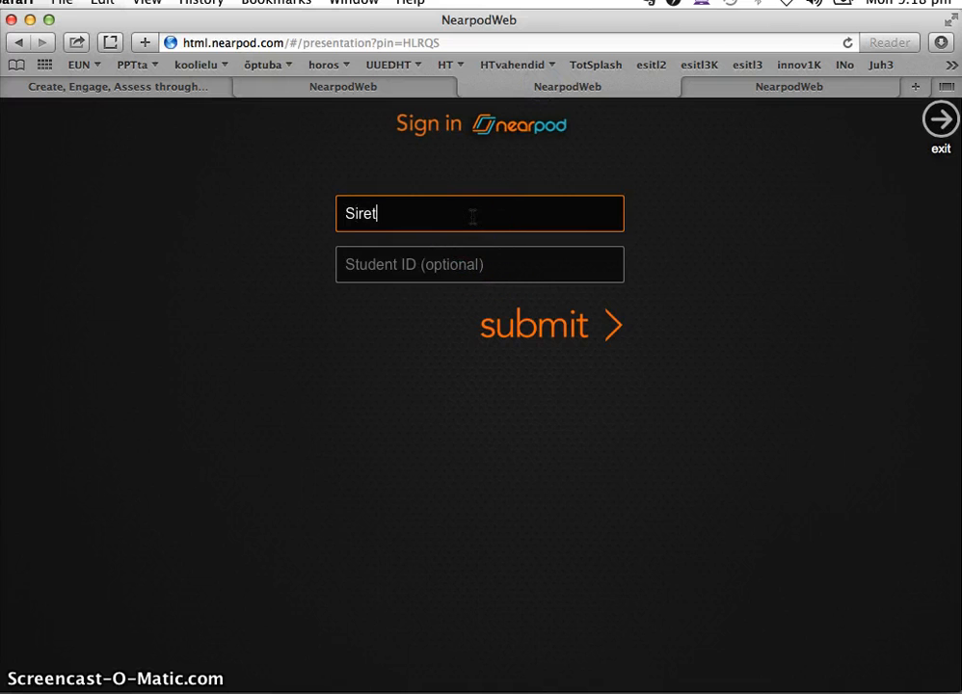
key("Tab")
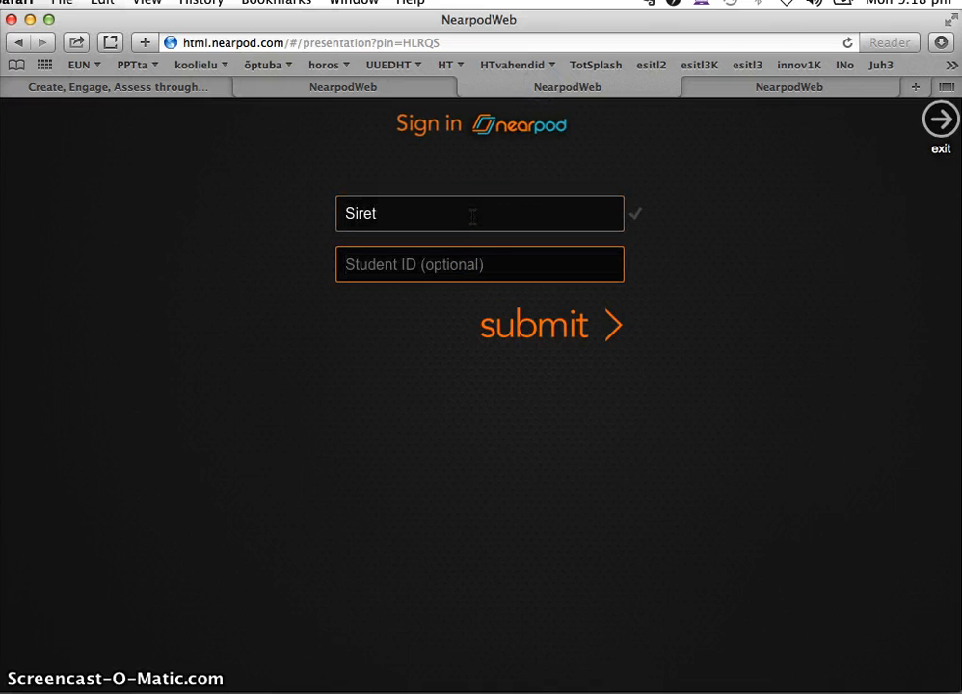
left_click(551, 328)
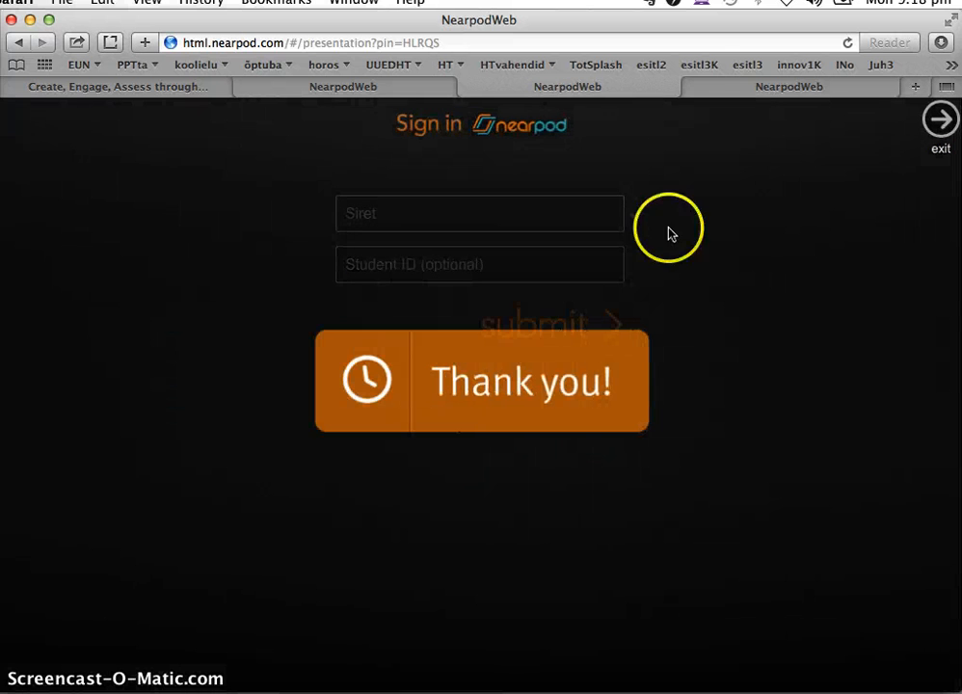
left_click(804, 94)
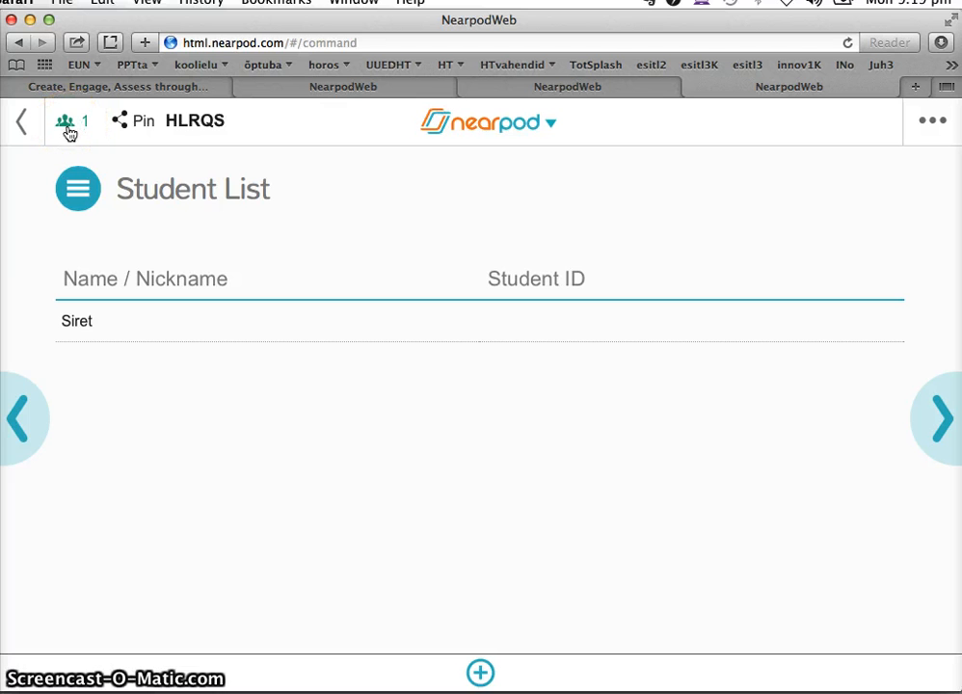
- Advance the session to the question Kas kass on parem kui koer and submit the student's answer Mulle meeldivad mõlemad
left_click(923, 442)
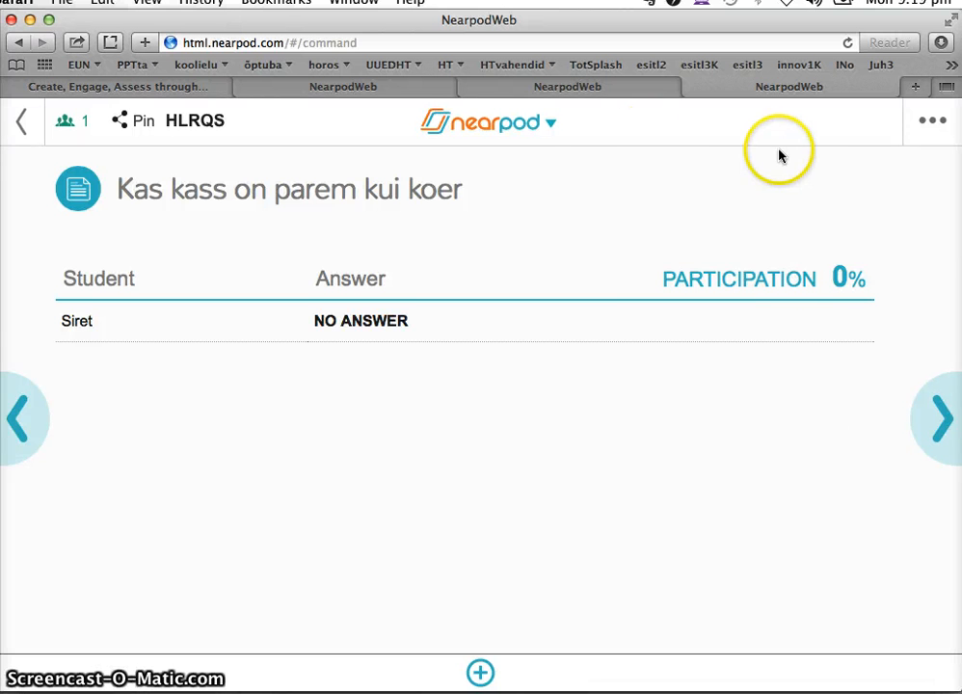
left_click(572, 89)
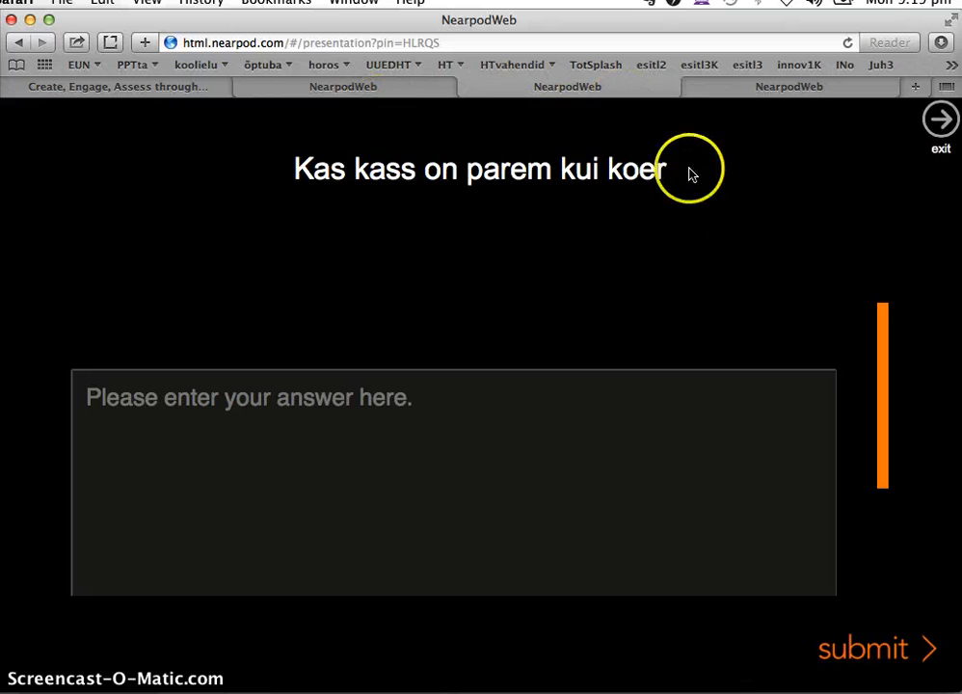
left_click(464, 441)
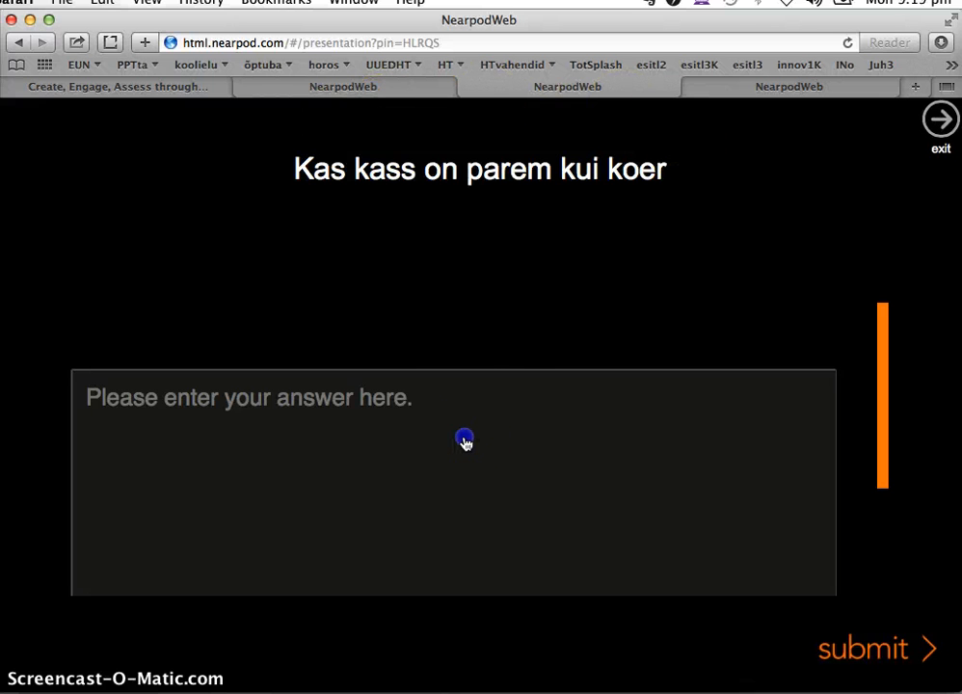
type("Mulle meeldivad mõlemad")
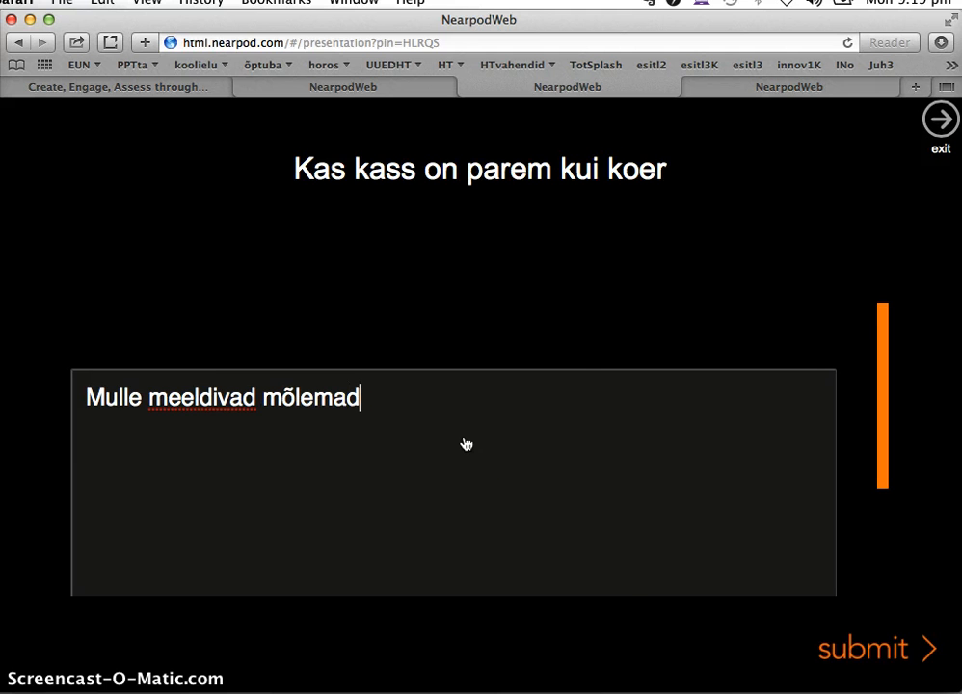
left_click(865, 650)
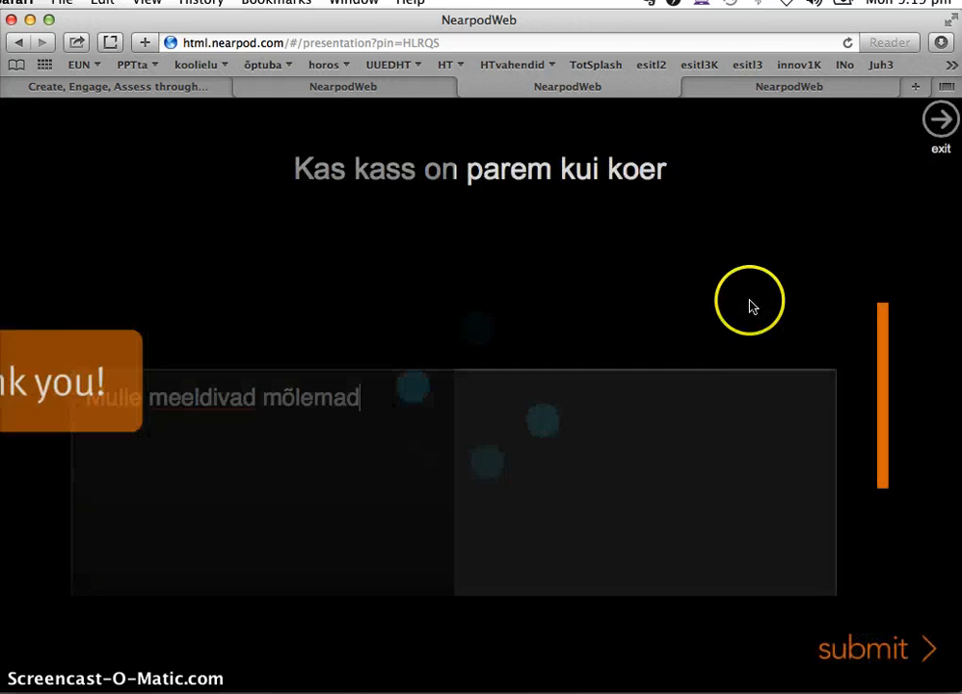
- Share the student's open-ended answer from the teacher's view and check it in the student's view
left_click(657, 87)
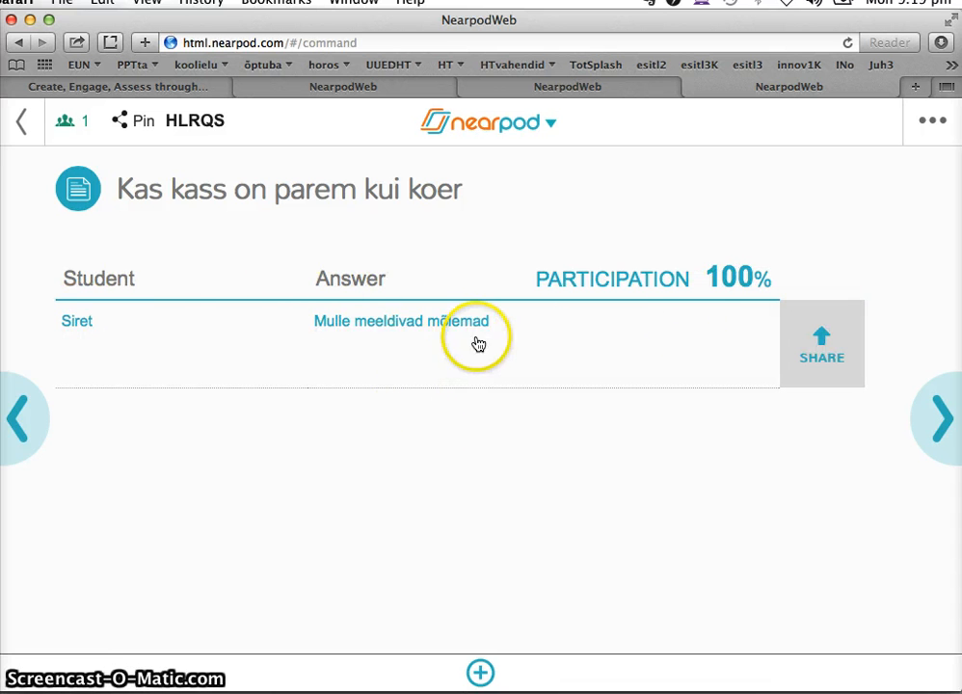
left_click(815, 367)
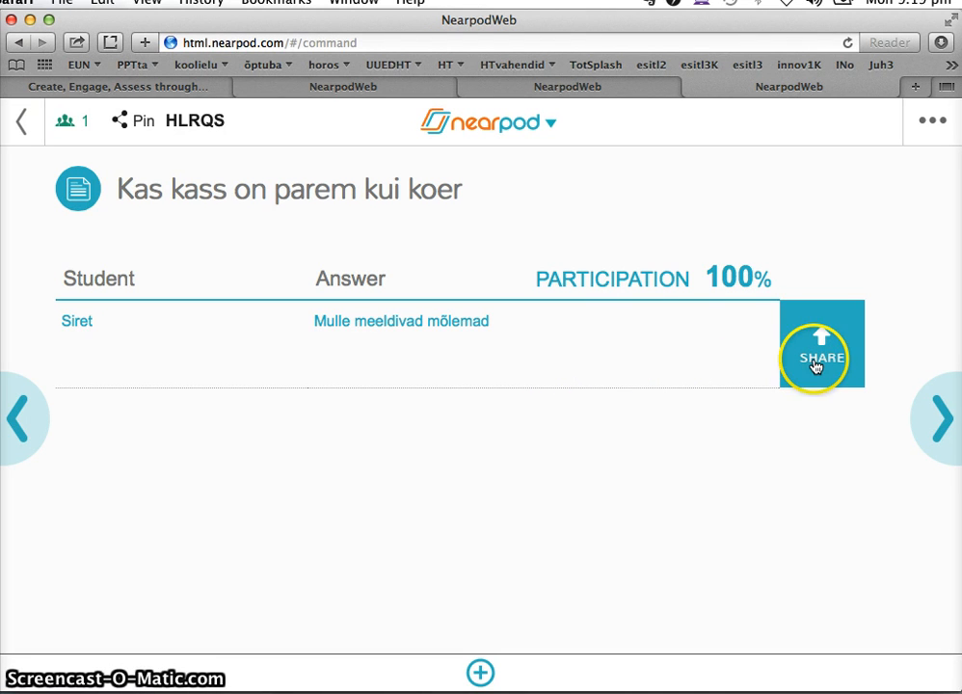
left_click(575, 94)
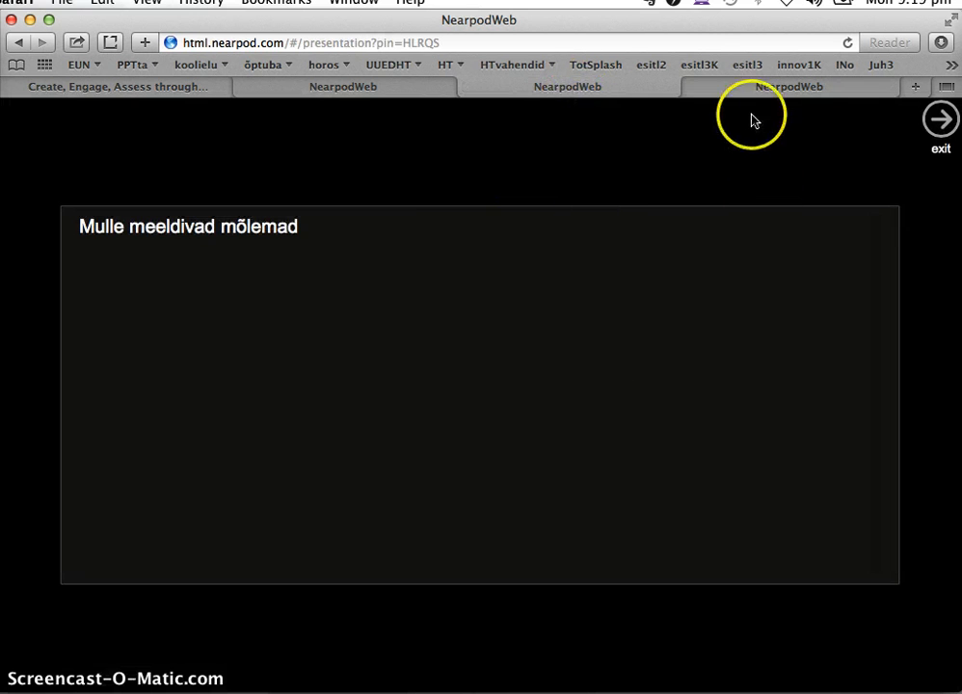
- Advance the teacher's session to the poll Milline koduloom on kõige parem? and submit hobune as the student's vote
left_click(800, 91)
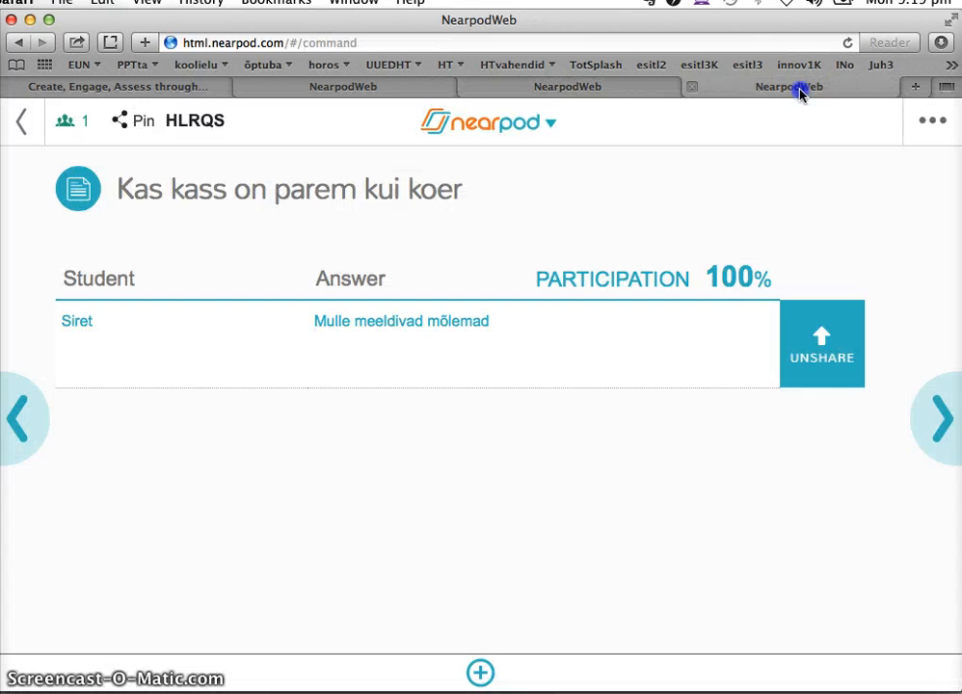
left_click(934, 424)
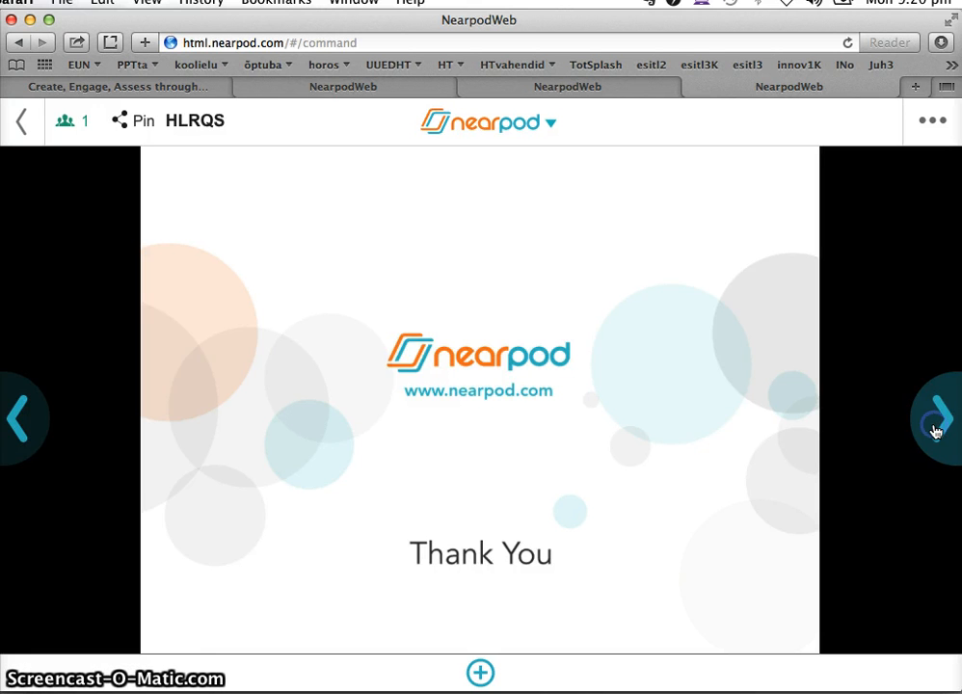
left_click(934, 430)
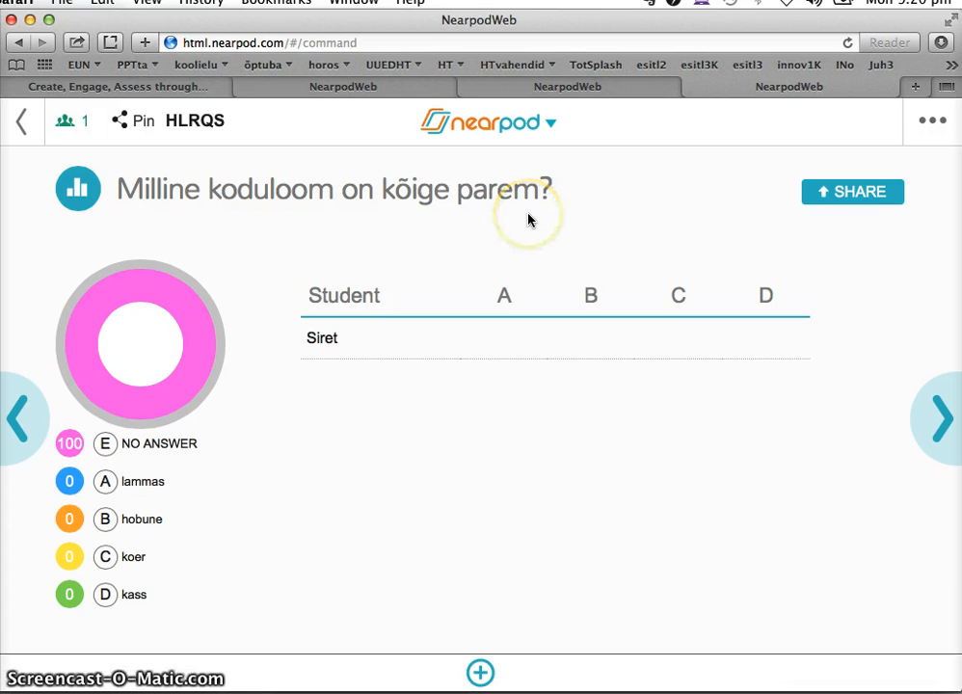
left_click(600, 93)
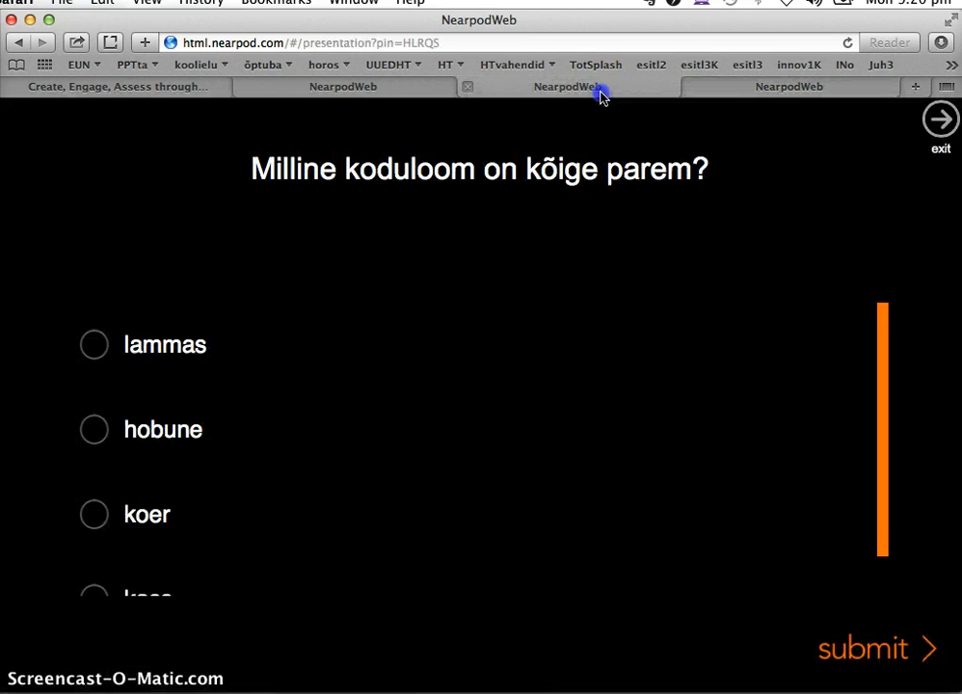
scroll(161, 448, "down", 2)
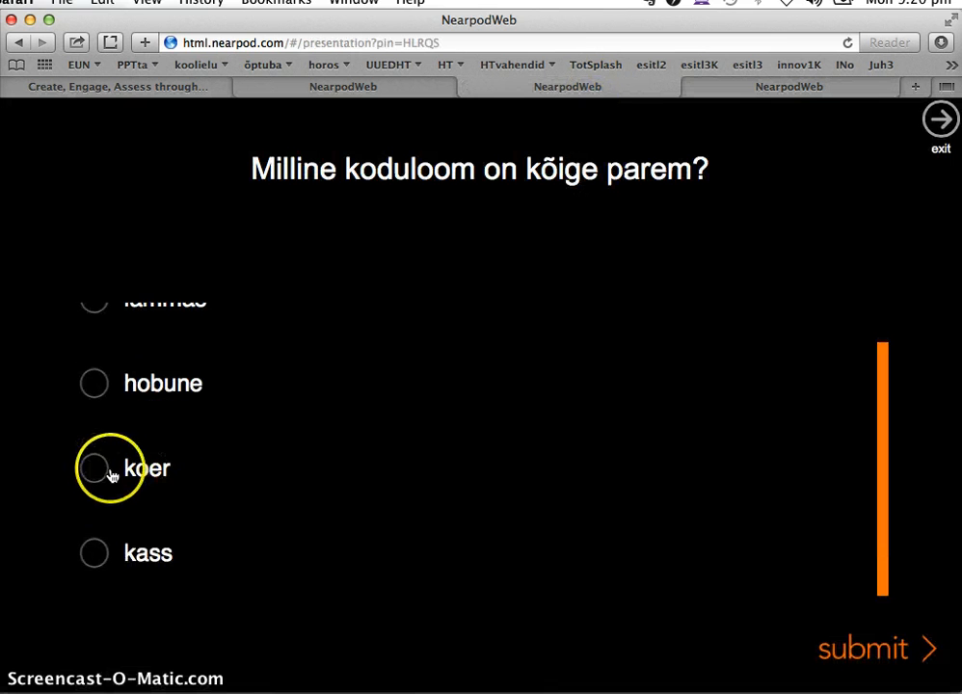
left_click(97, 385)
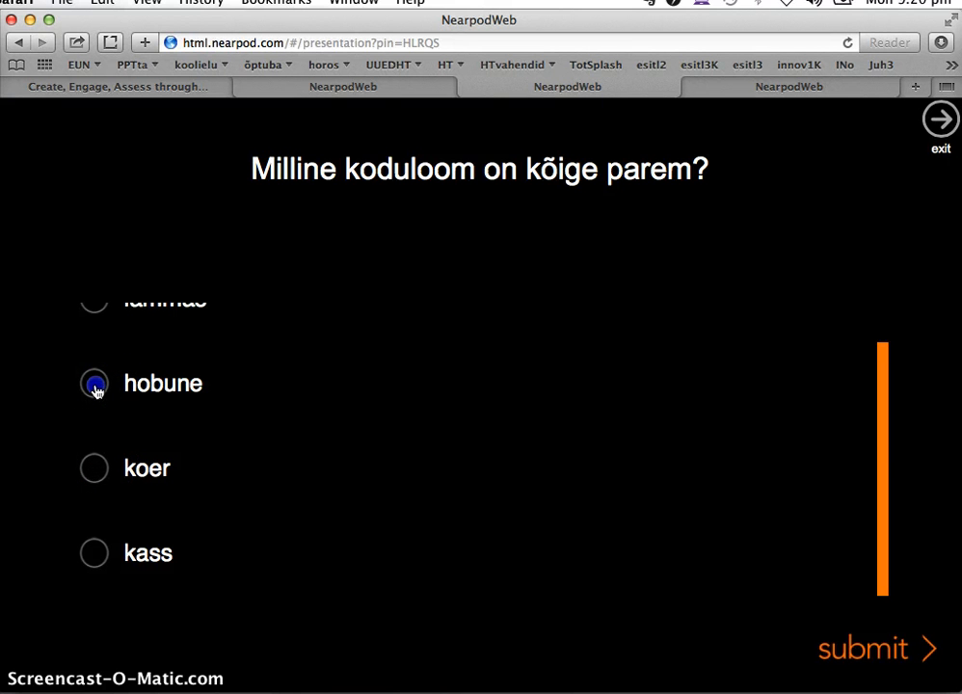
left_click(851, 651)
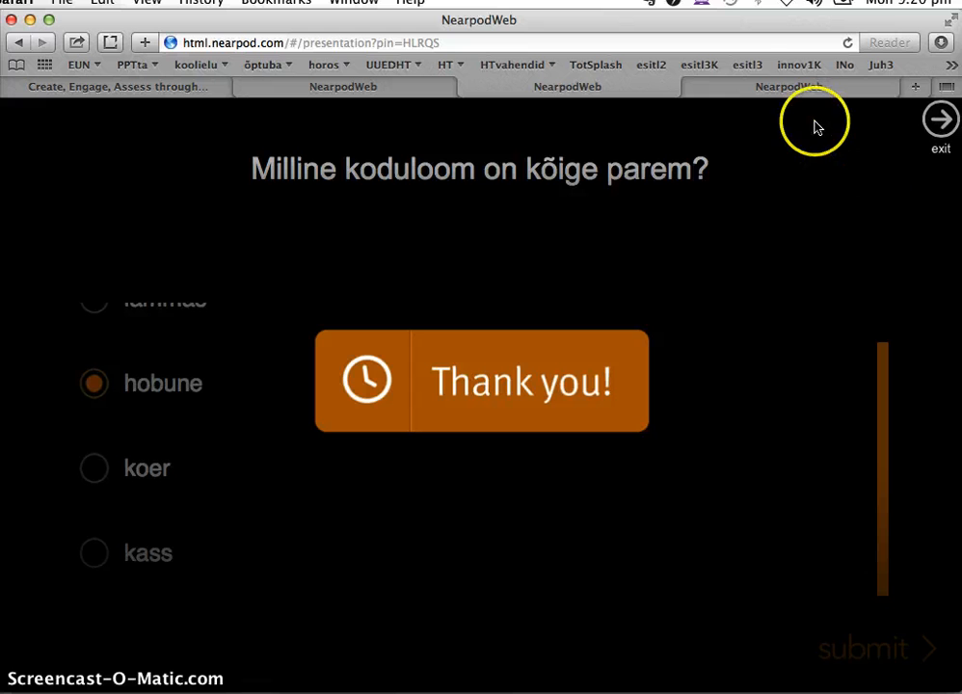
- Share the poll results from the teacher's view and check them in the student's view
left_click(812, 85)
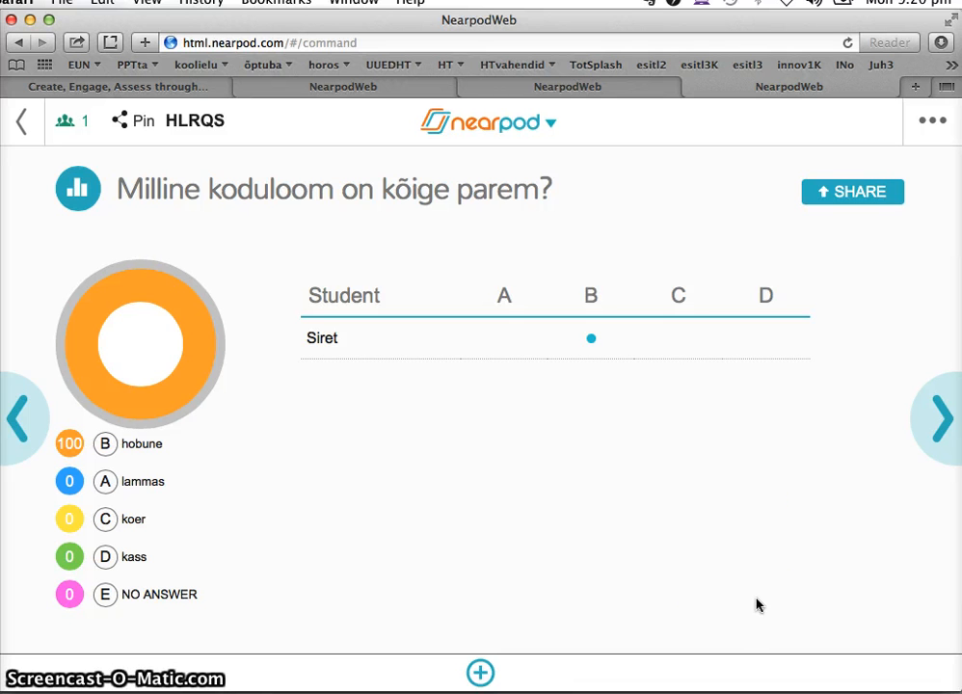
left_click(851, 200)
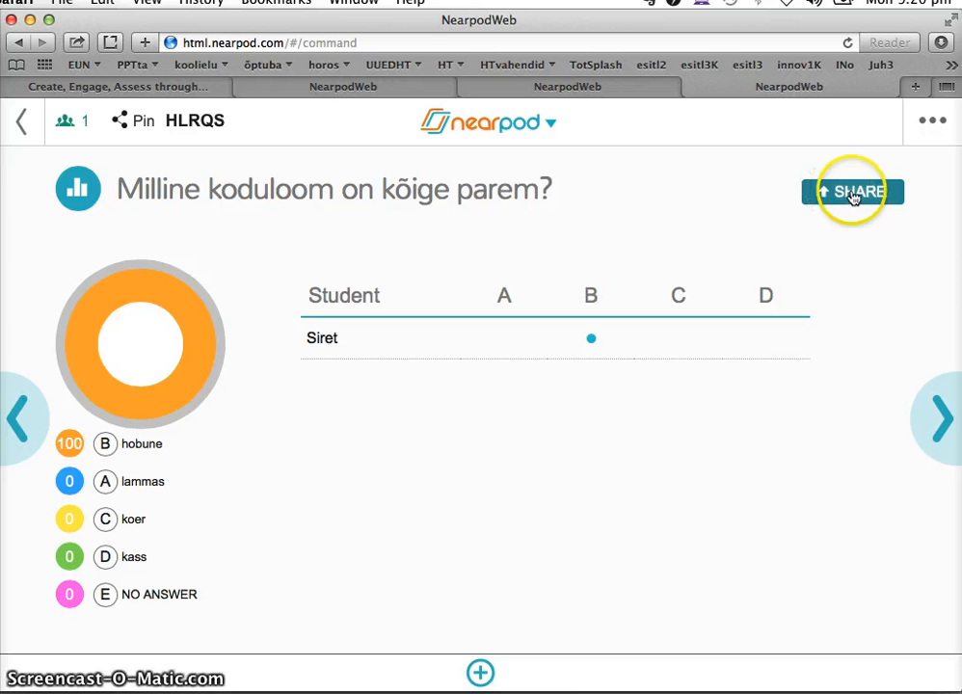
left_click(622, 89)
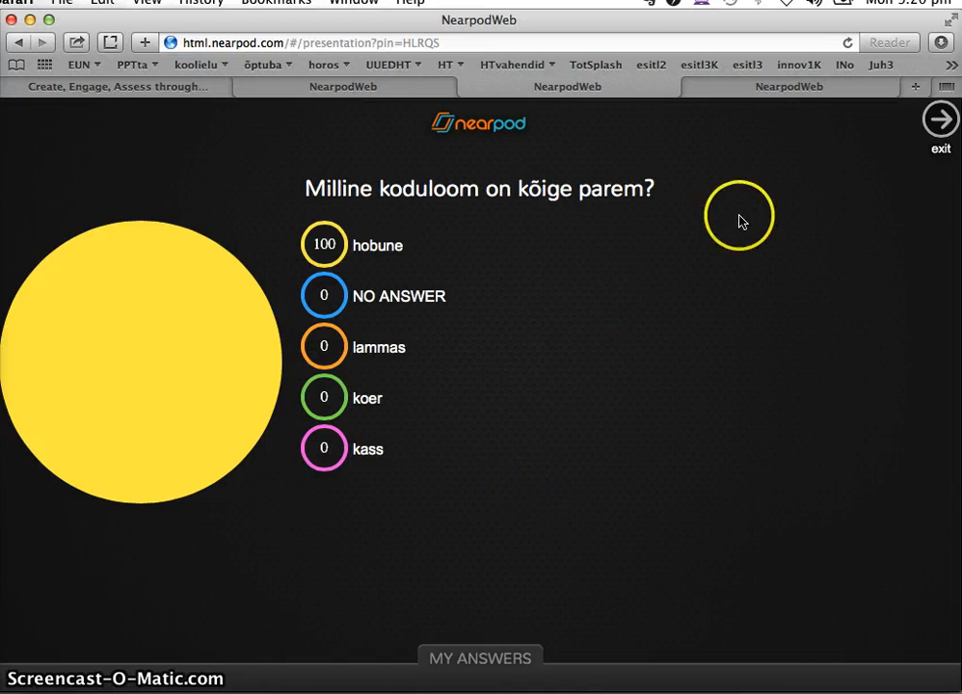
- Advance the teacher's session to the quiz question Hiiumaa on suurem kui Saaremaa and submit on küll as the student's answer
left_click(846, 86)
left_click(942, 434)
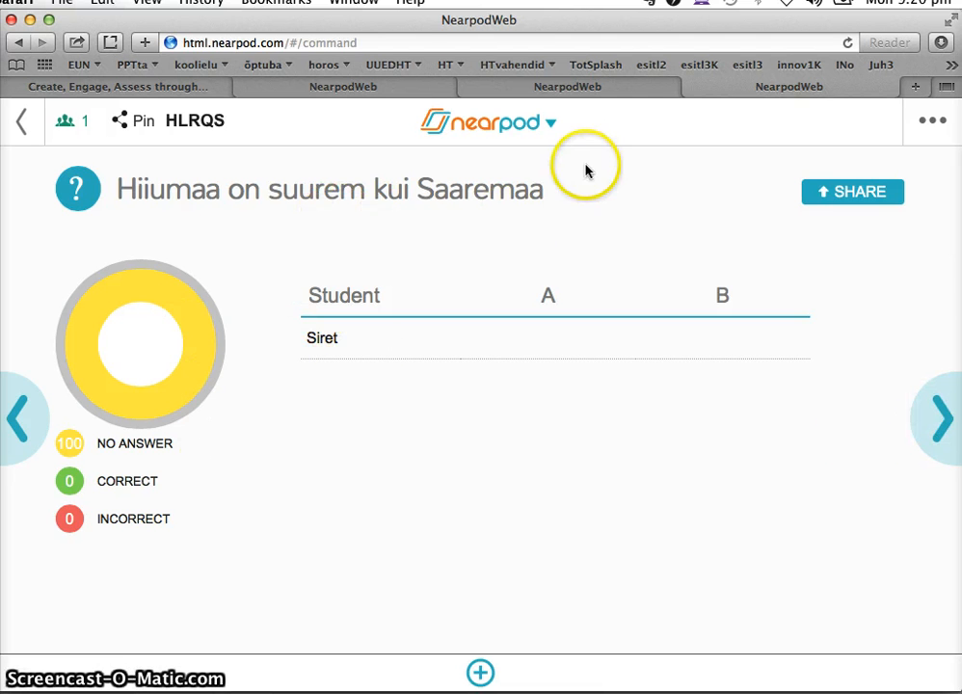
left_click(622, 88)
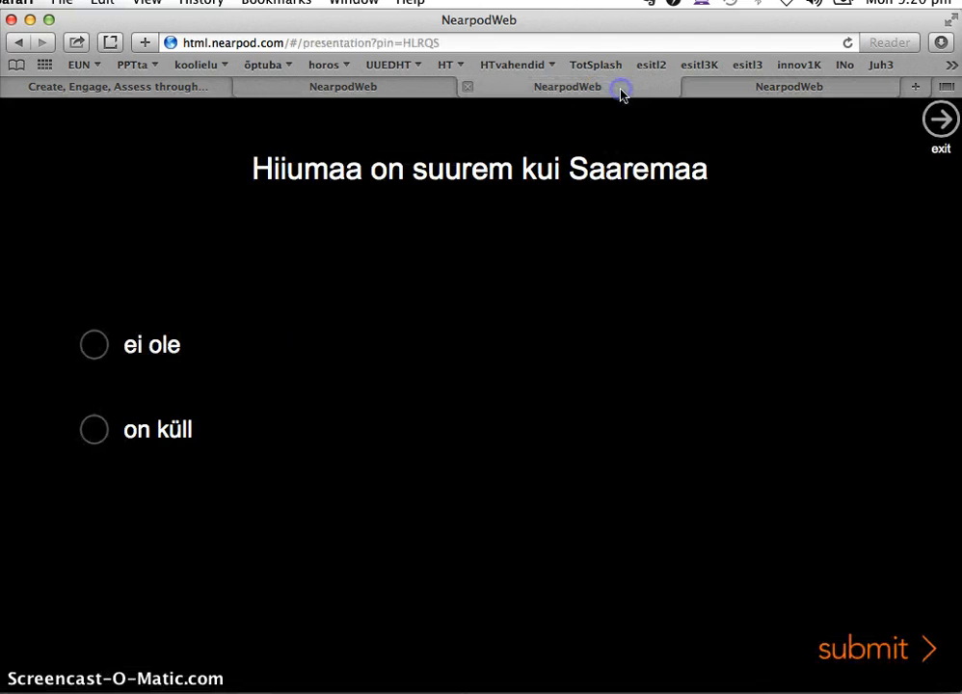
left_click(95, 434)
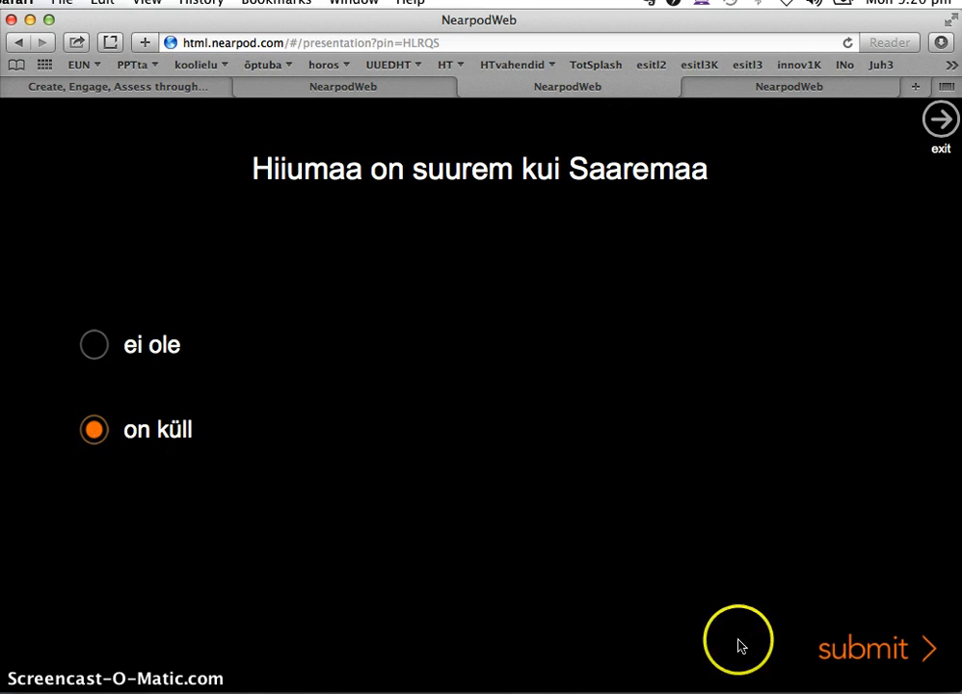
left_click(869, 657)
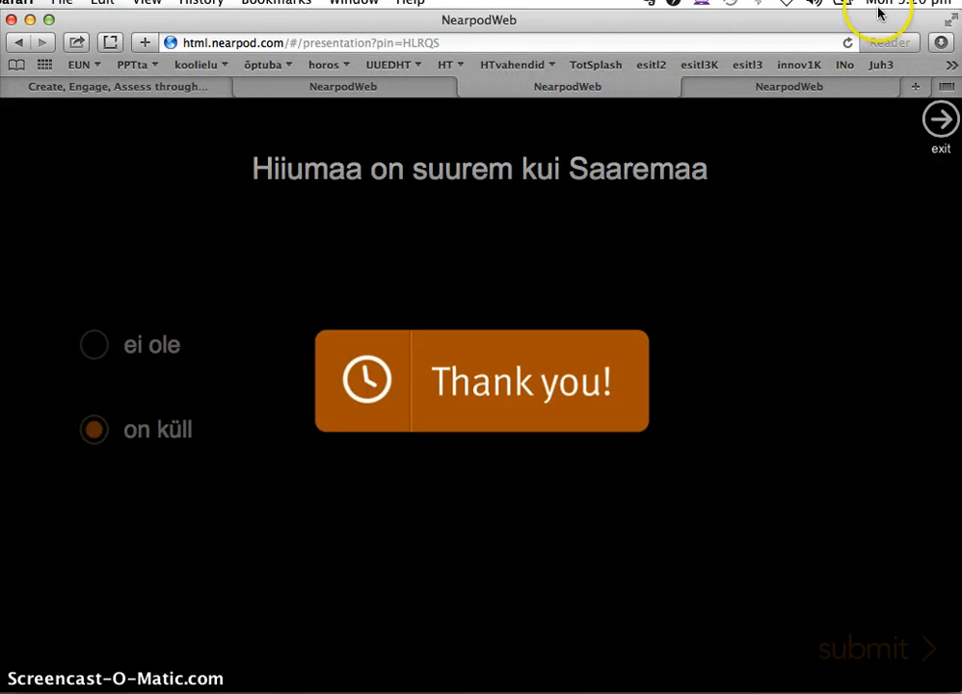
- Share the quiz results from the teacher's view and check them in the student's view
left_click(858, 84)
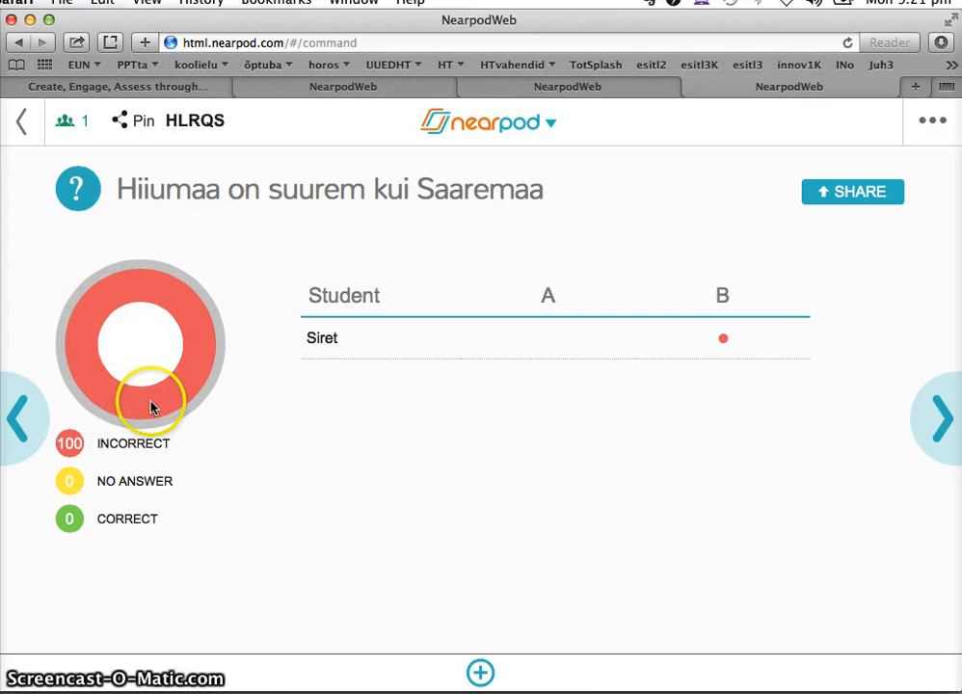
left_click(860, 192)
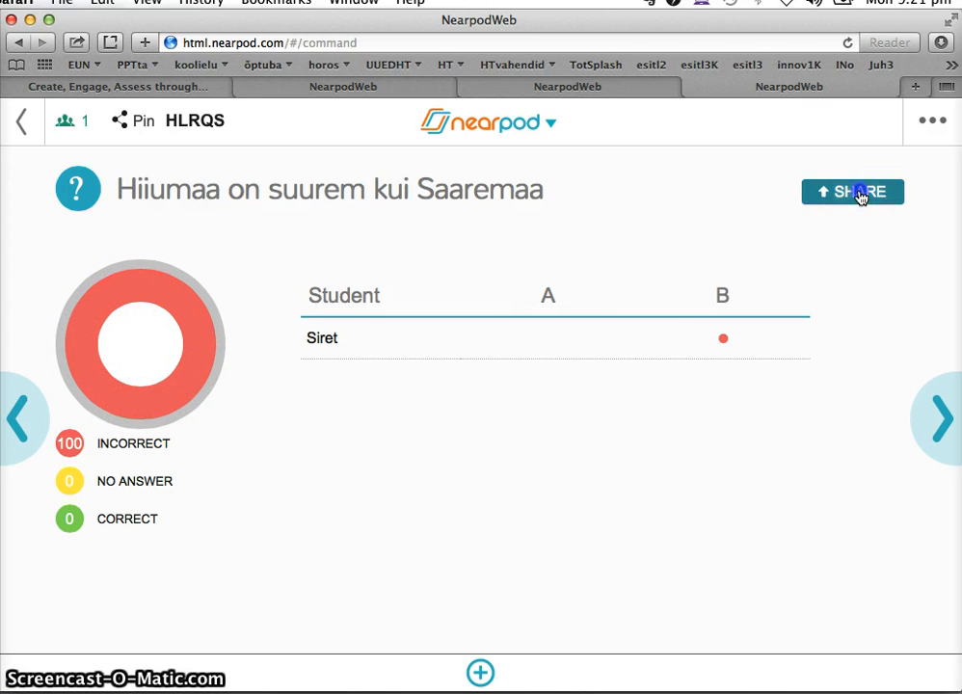
left_click(641, 93)
left_click(640, 193)
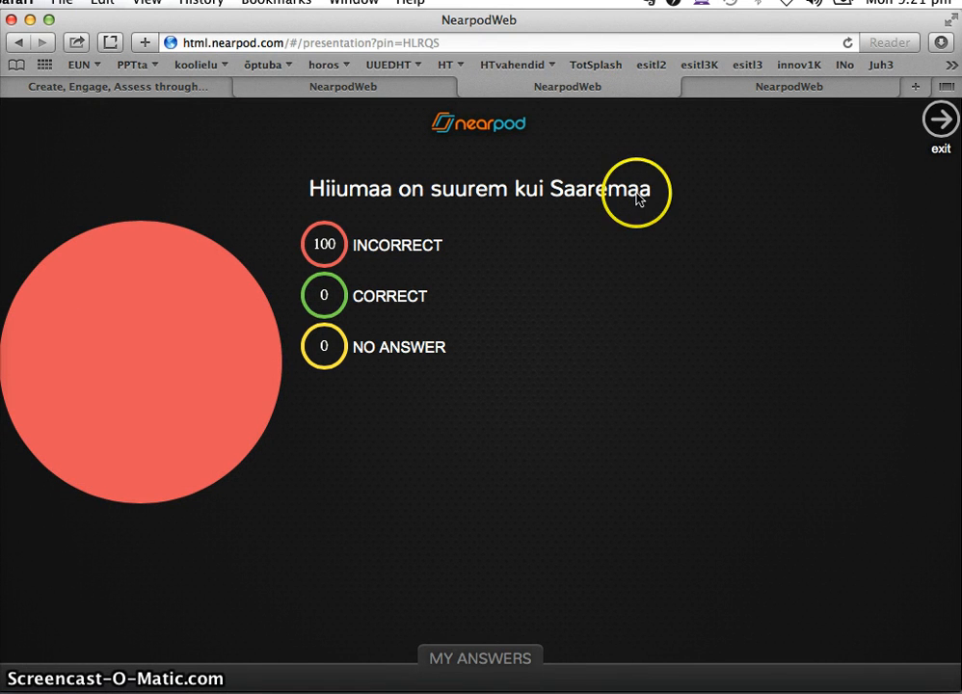
- Advance the session to the Joonista sinilill drawing activity, open it in the student's view and dismiss the image file chooser
left_click(811, 90)
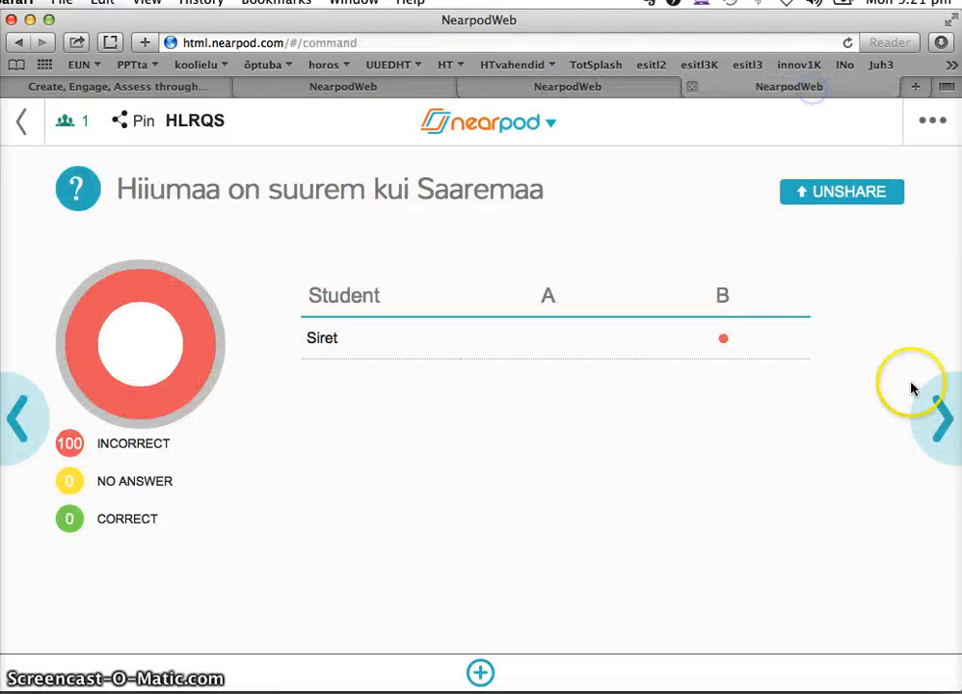
left_click(927, 438)
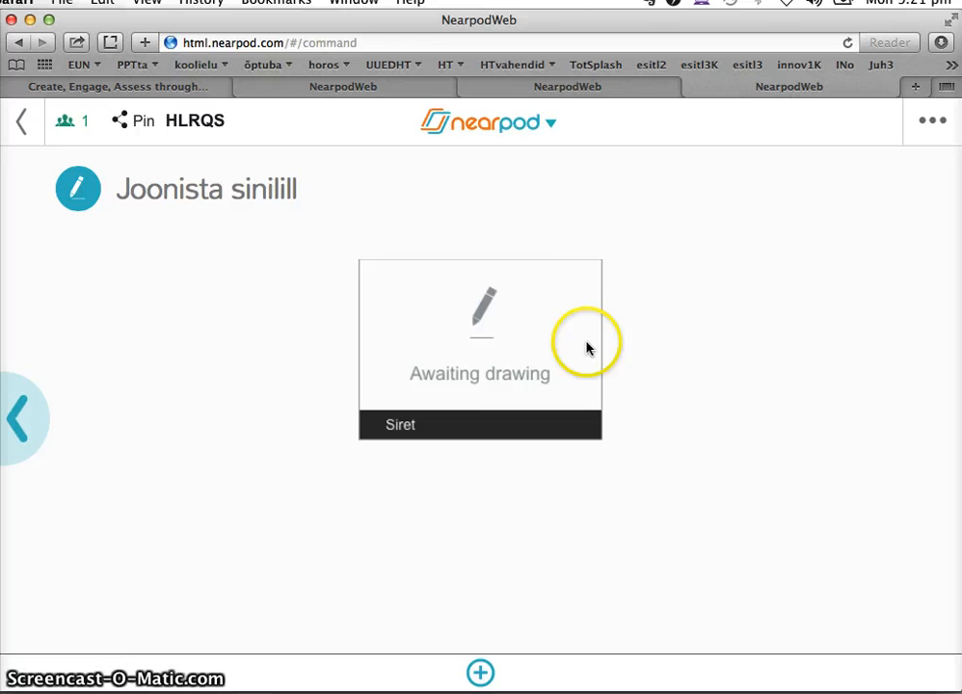
left_click(641, 89)
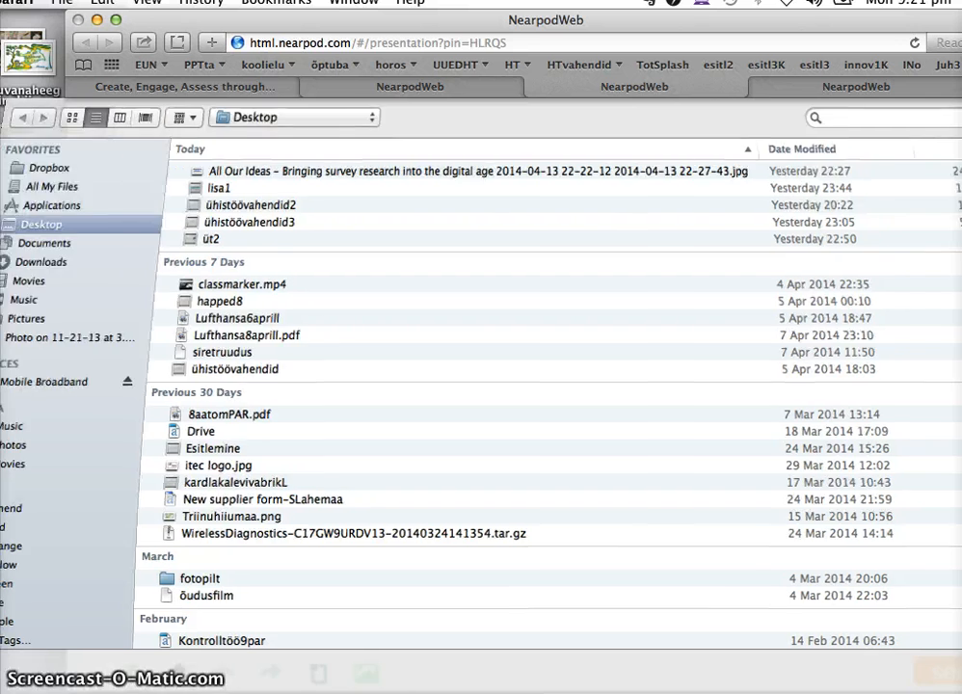
key("Escape")
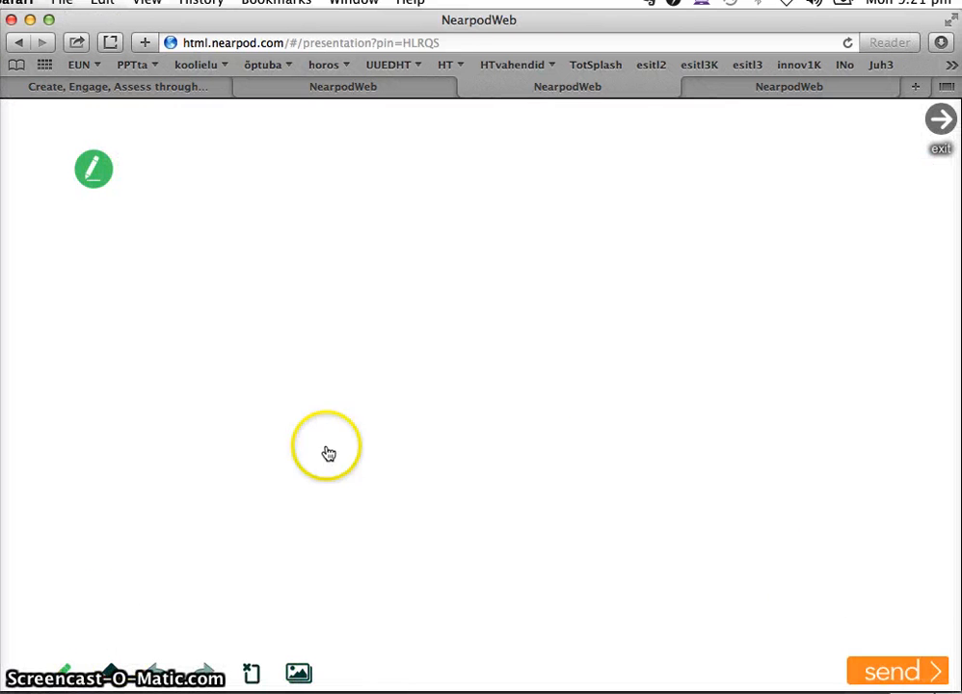
- Draw a flower outline with several petals and a stem freehand on the student's canvas and send it to the teacher
mouse_move(429, 312)
left_mouse_down()
mouse_move(420, 300)
mouse_move(524, 199)
mouse_move(498, 307)
mouse_move(429, 316)
mouse_move(393, 257)
mouse_move(276, 308)
mouse_move(405, 333)
mouse_move(342, 378)
mouse_move(424, 385)
mouse_move(513, 344)
mouse_move(435, 317)
mouse_move(522, 325)
mouse_move(514, 494)
mouse_move(510, 469)
mouse_move(606, 347)
mouse_move(615, 191)
mouse_move(640, 294)
mouse_move(708, 302)
left_mouse_up()
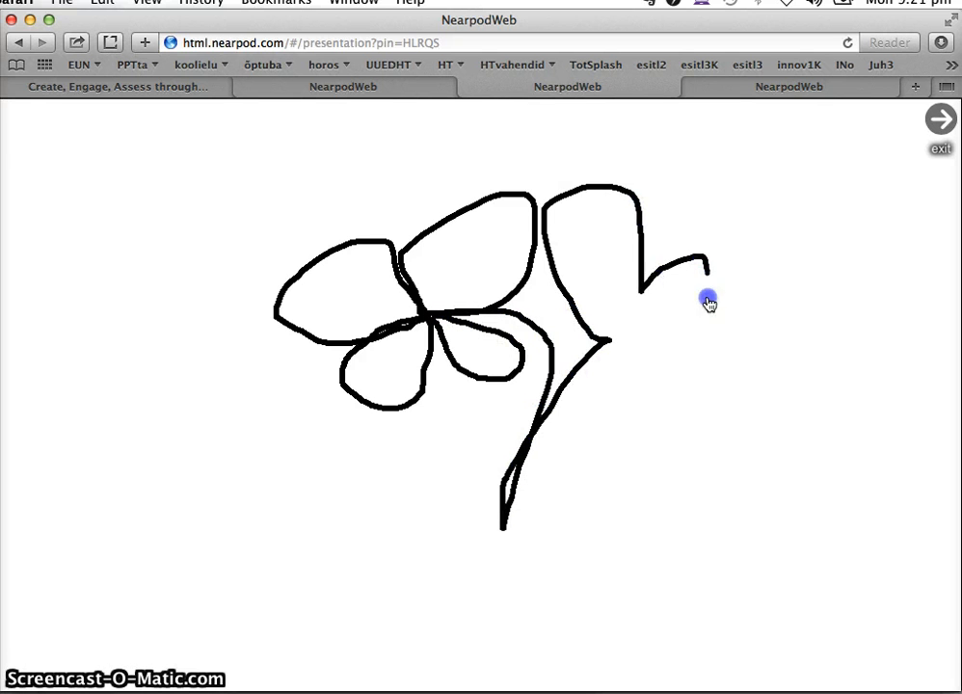
mouse_move(666, 332)
left_mouse_down()
mouse_move(724, 388)
mouse_move(628, 378)
mouse_move(605, 346)
left_mouse_up()
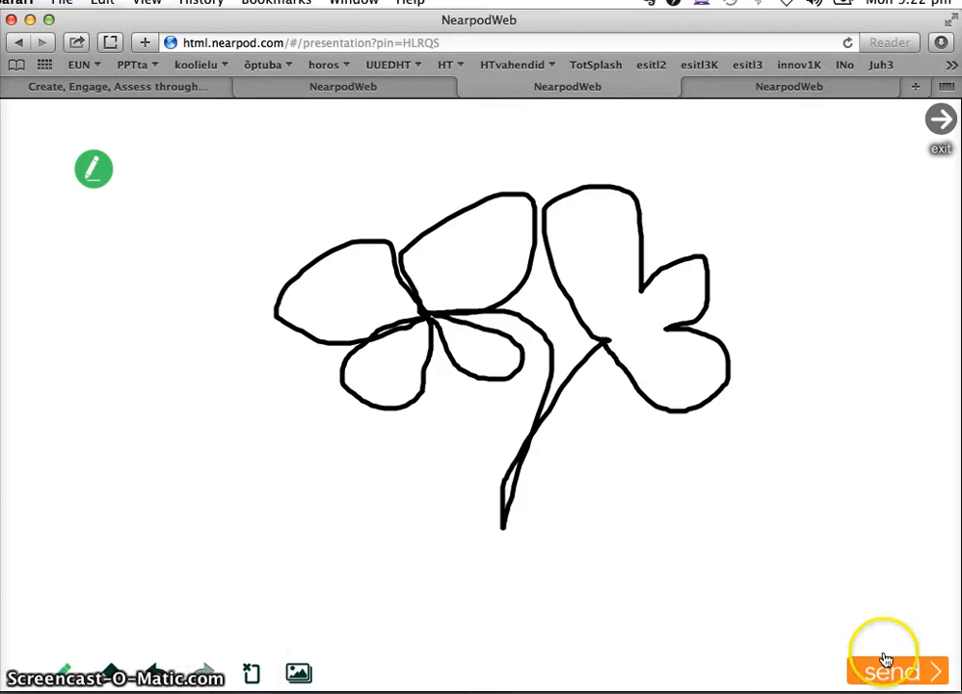
left_click(930, 671)
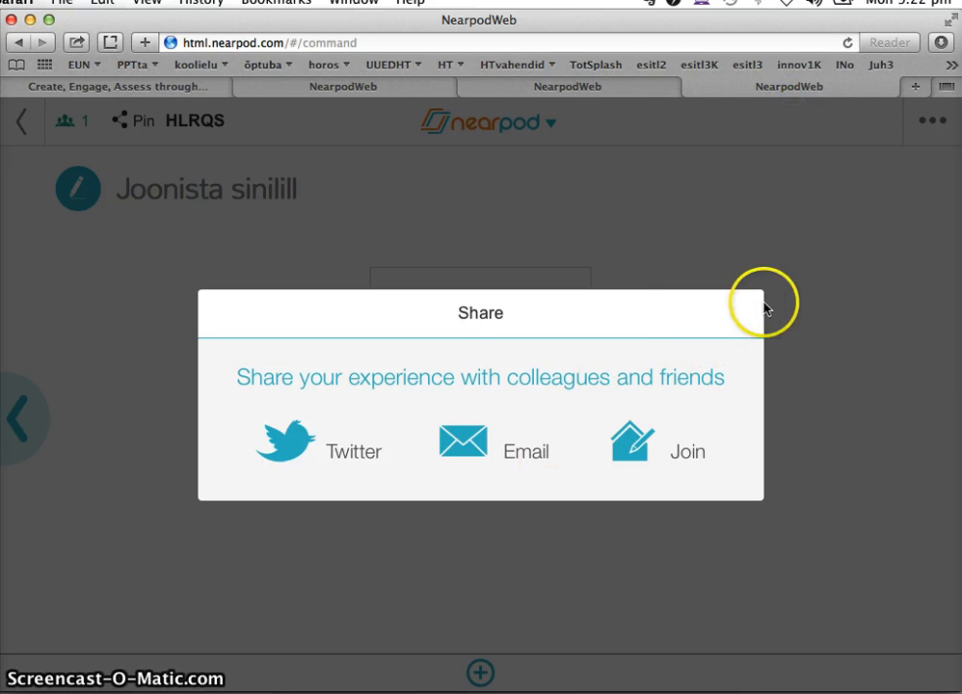
- Dismiss the teacher's Share dialog and compare the submitted flower drawing in the teacher's and student's views
left_click(853, 333)
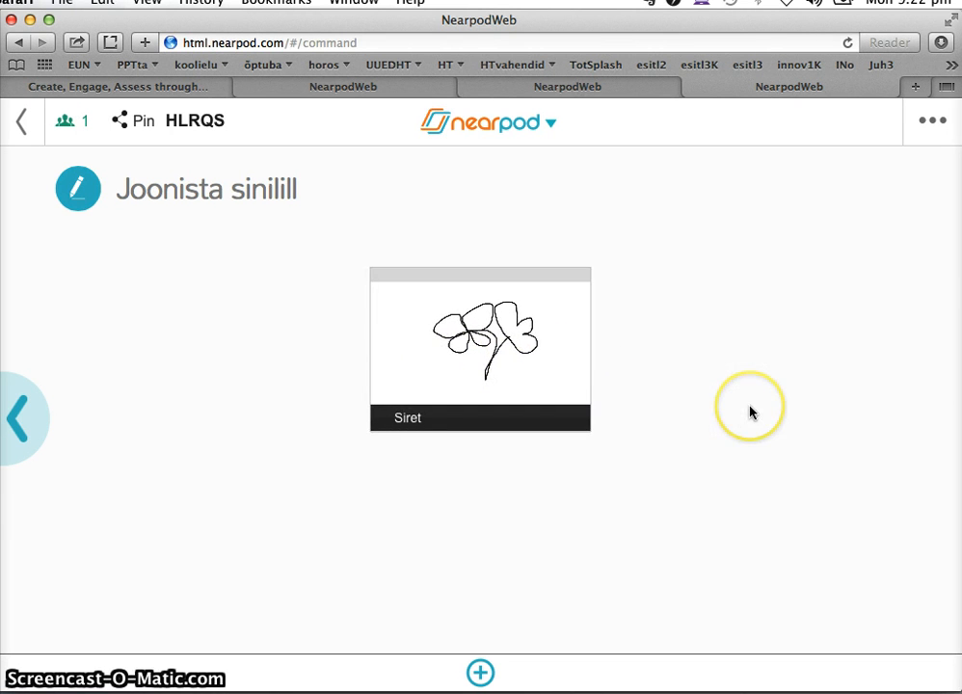
left_click(631, 94)
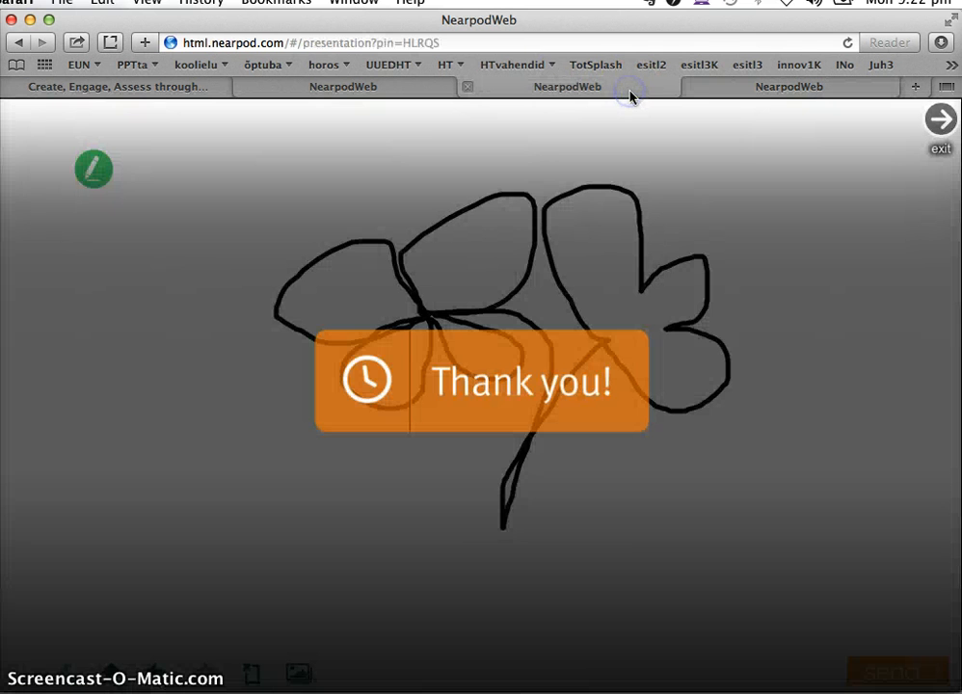
left_click(827, 91)
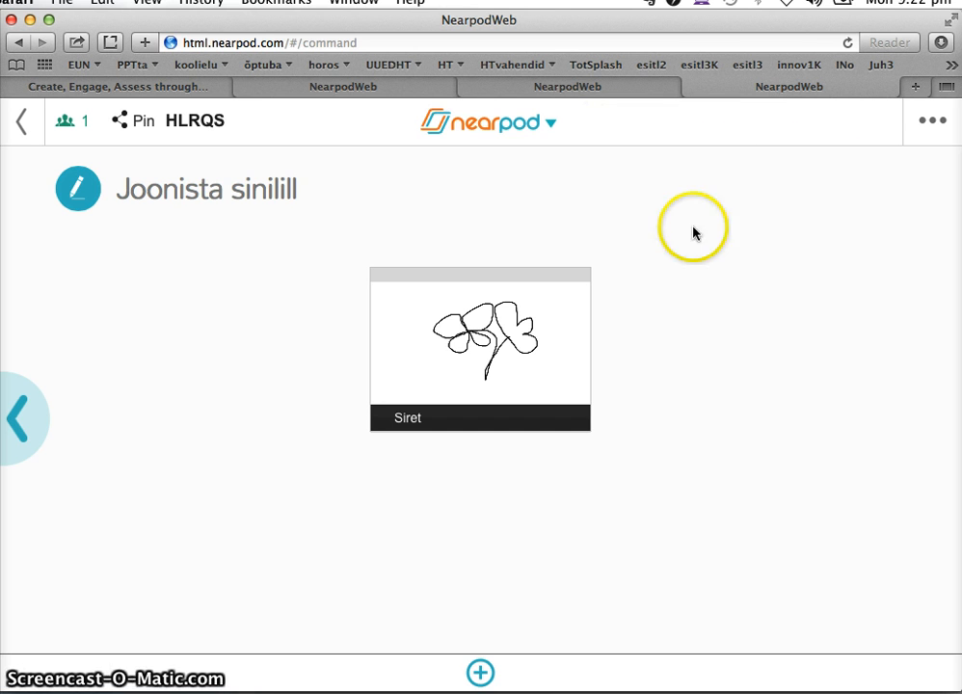
- Look at the teacher's session options, then leave the live presentation and return to My Library
left_click(475, 123)
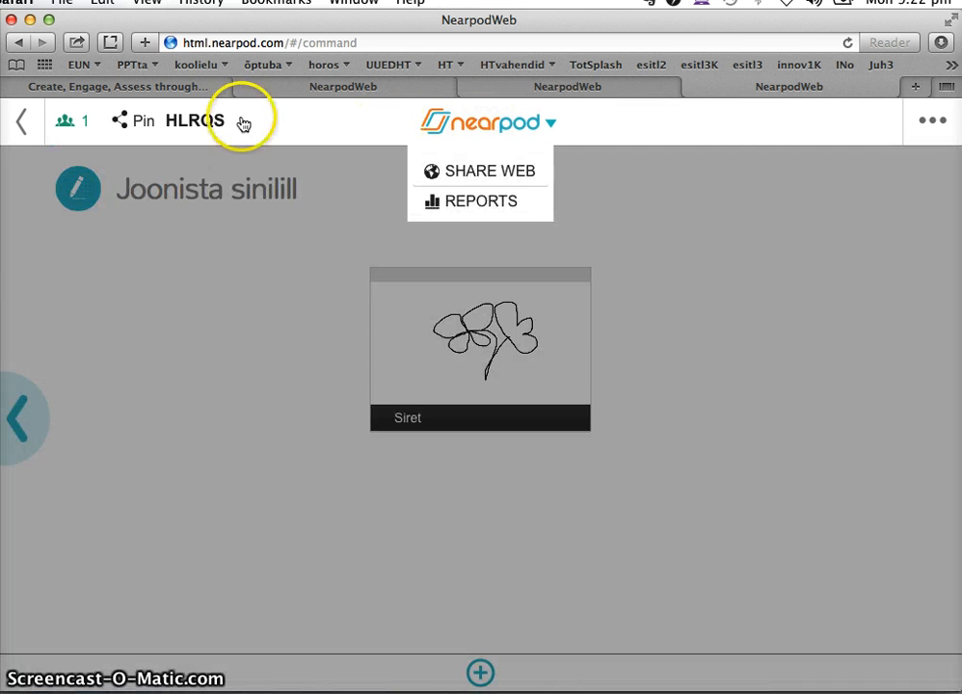
left_click(21, 123)
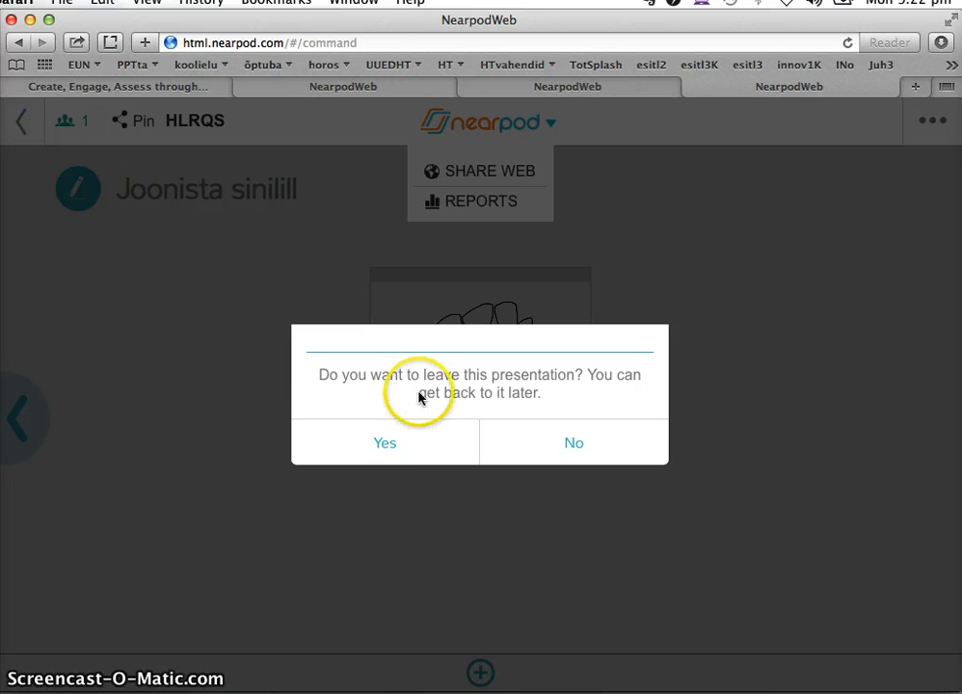
left_click(397, 444)
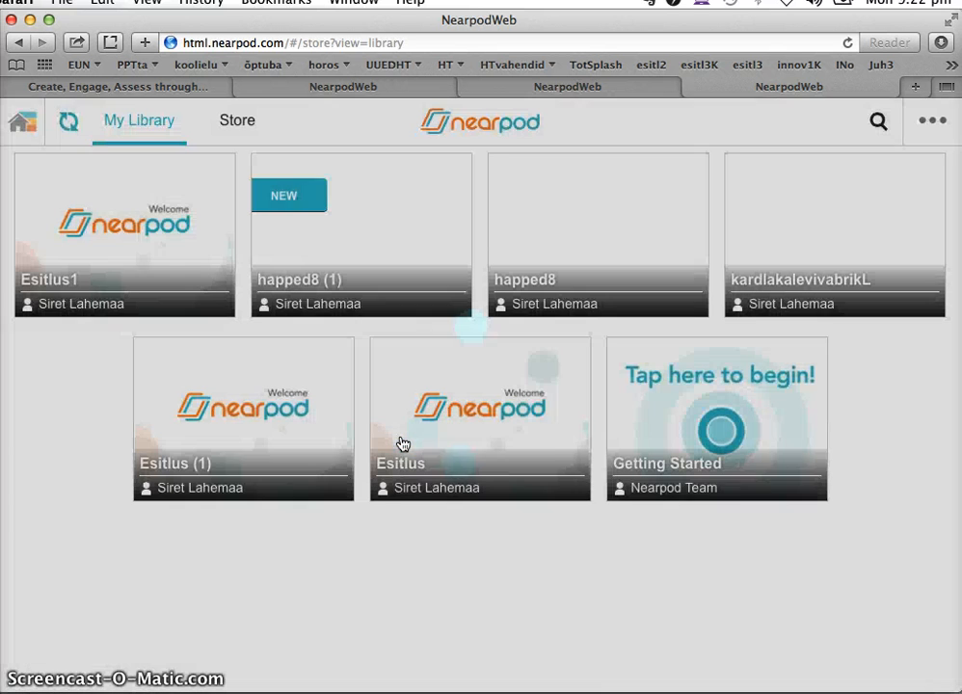